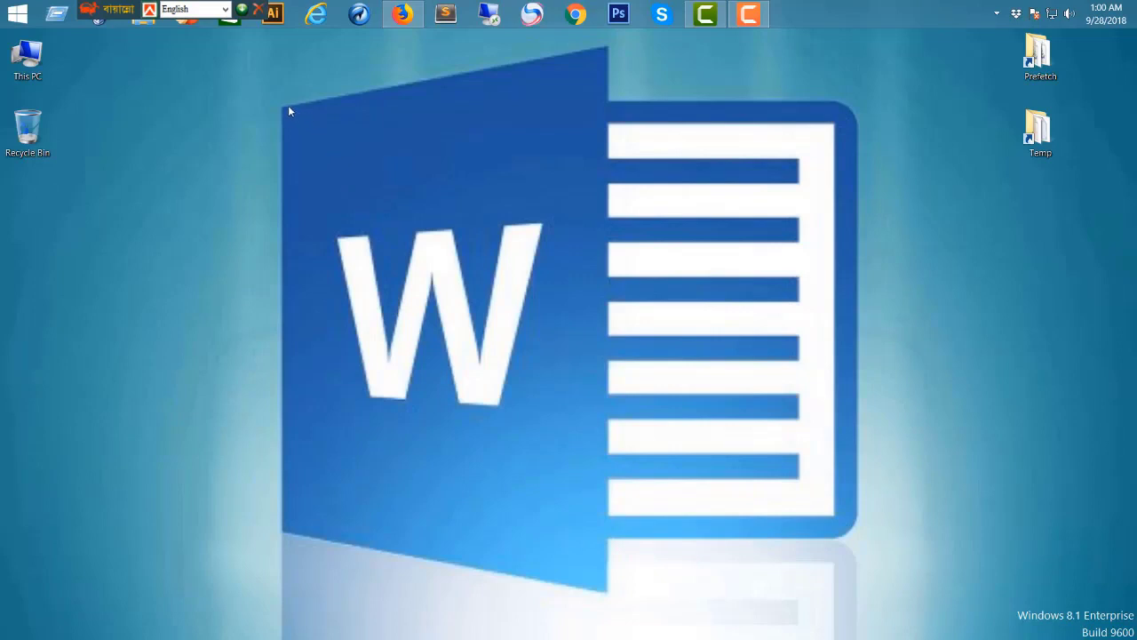
- Create a new desktop folder named 'Ms Office' and open it
{"action": "left_click_drag", "start_coordinate": [282, 106], "coordinate": [325, 210]}
{"action": "right_click", "coordinate": [226, 158]}
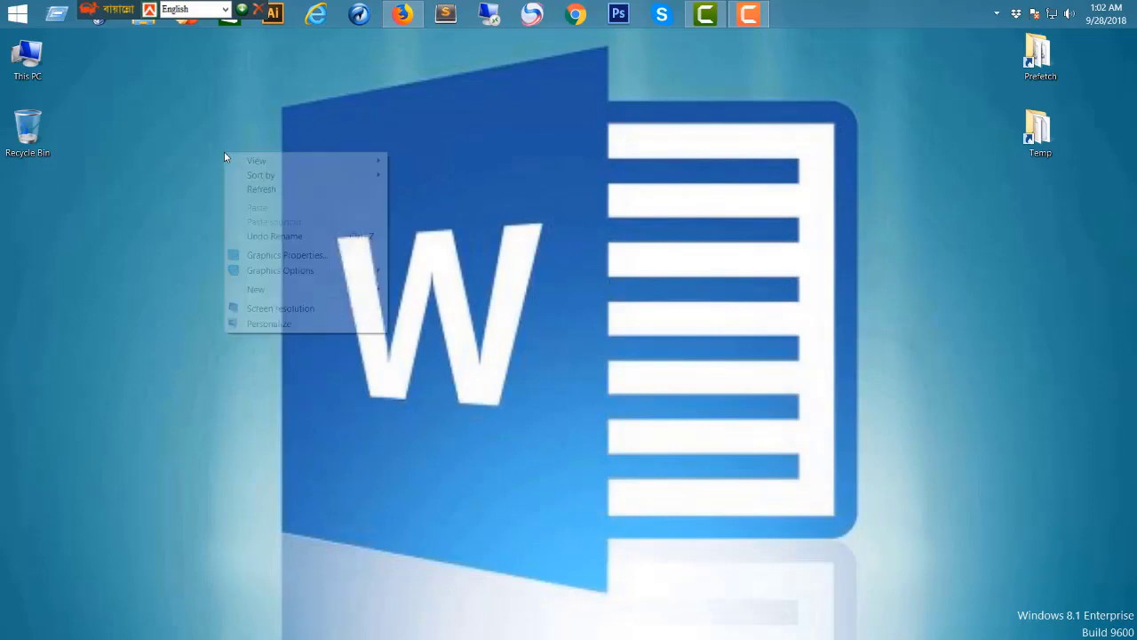
{"action": "mouse_move", "coordinate": [291, 289]}
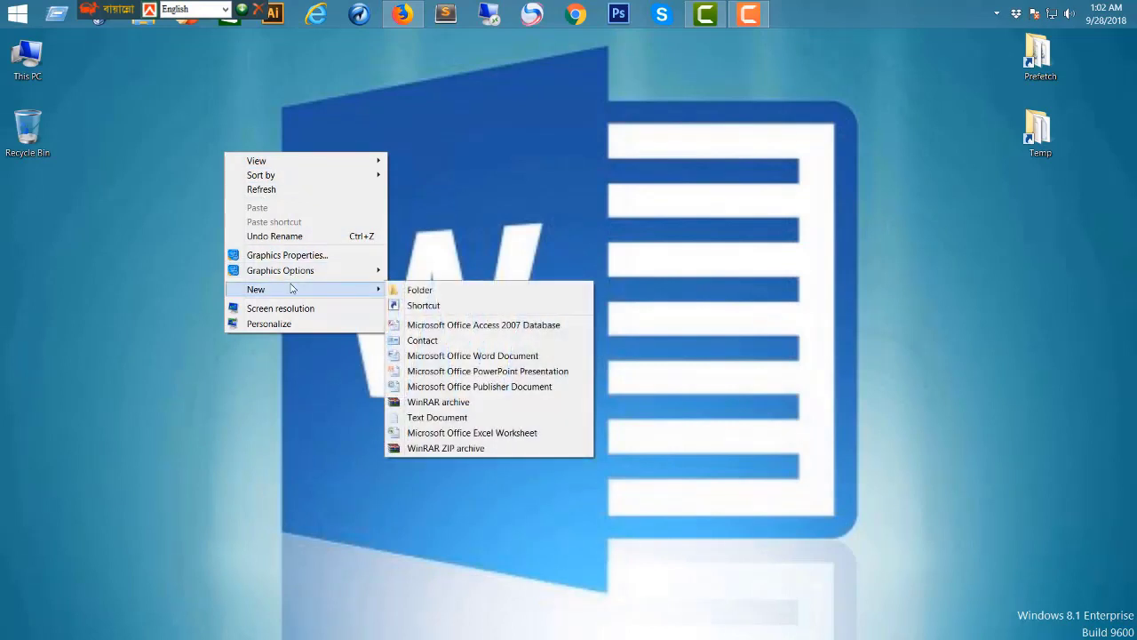
{"action": "left_click", "coordinate": [418, 291]}
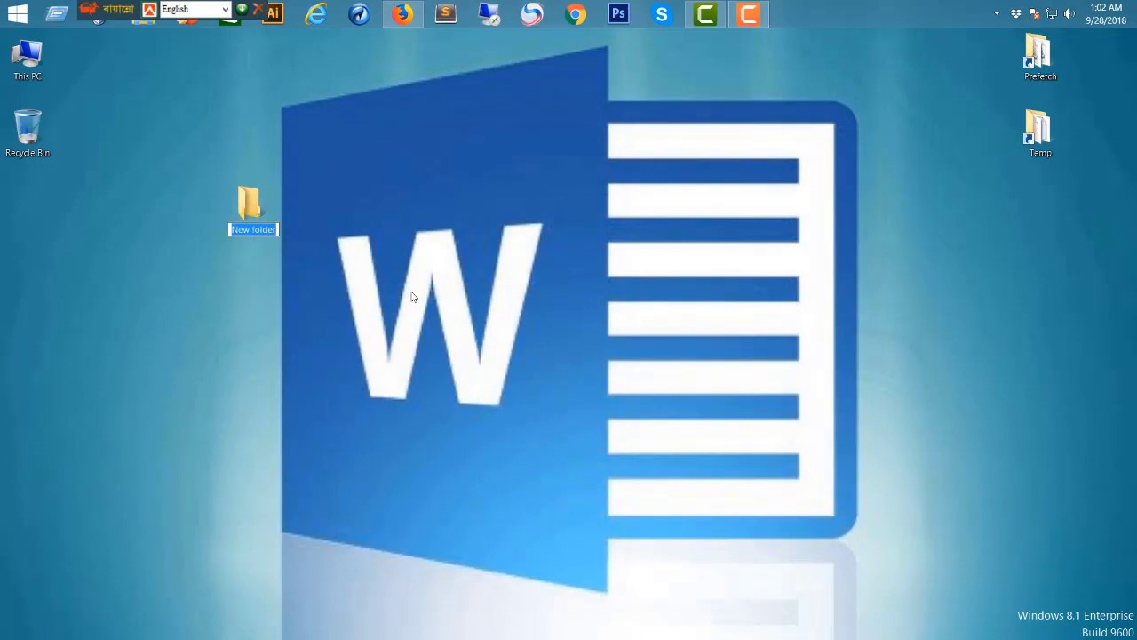
{"action": "type", "text": "Ms Of"}
{"action": "type", "text": "fice"}
{"action": "key", "text": "Return"}
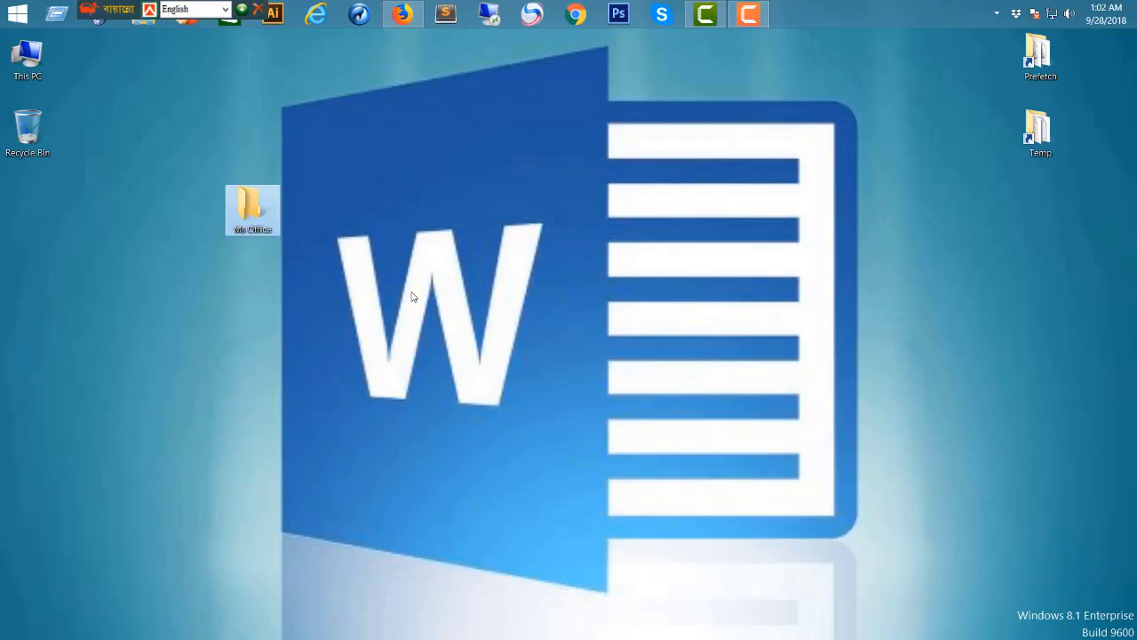
{"action": "key", "text": "Return"}
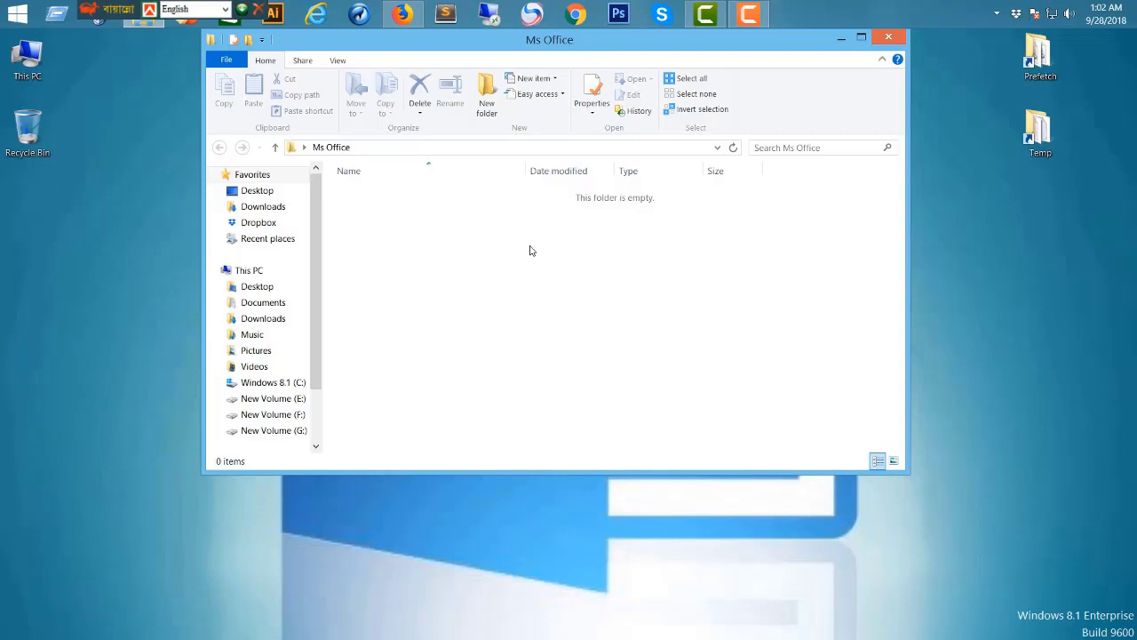
- Dismiss the new-item menu and maximize the Ms Office folder window
{"action": "right_click", "coordinate": [481, 223]}
{"action": "mouse_move", "coordinate": [550, 391]}
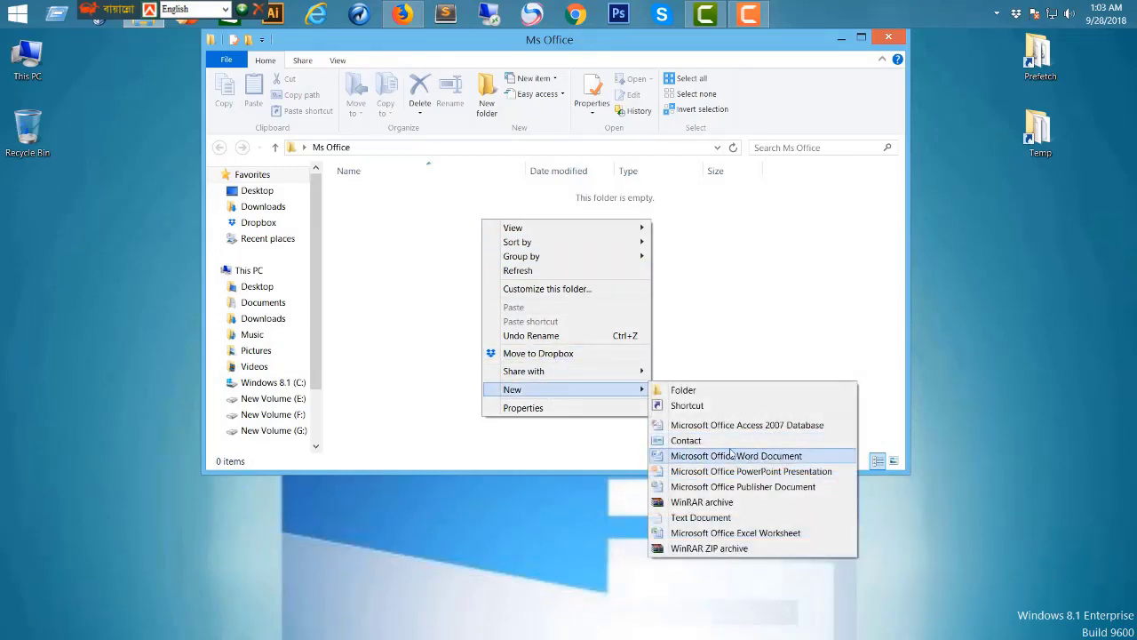
{"action": "left_click", "coordinate": [727, 295]}
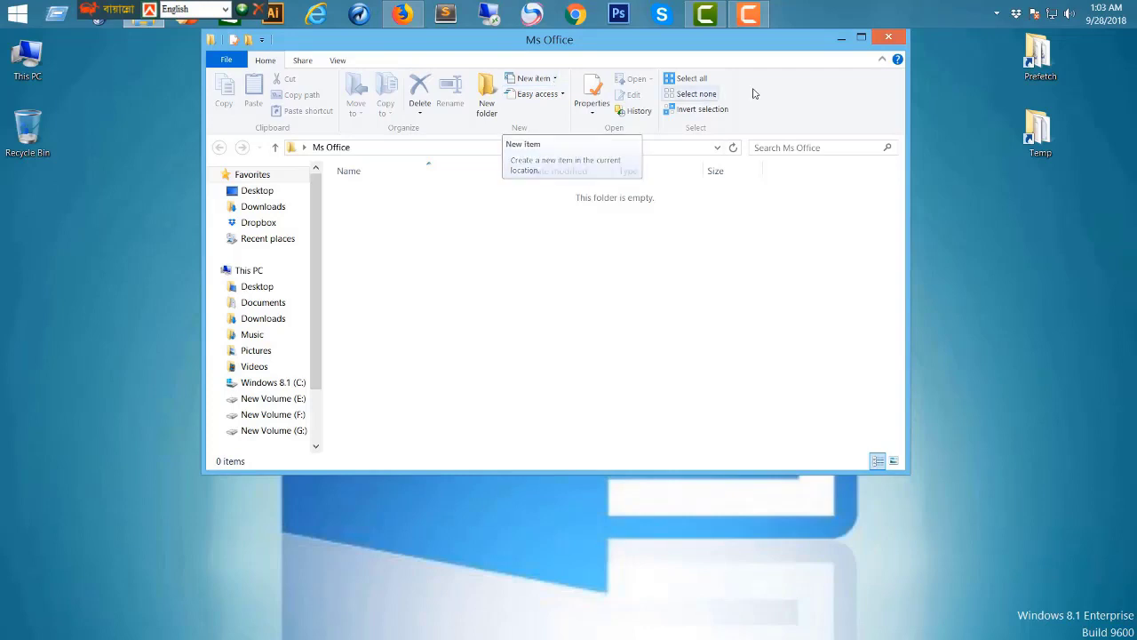
{"action": "left_click", "coordinate": [861, 37]}
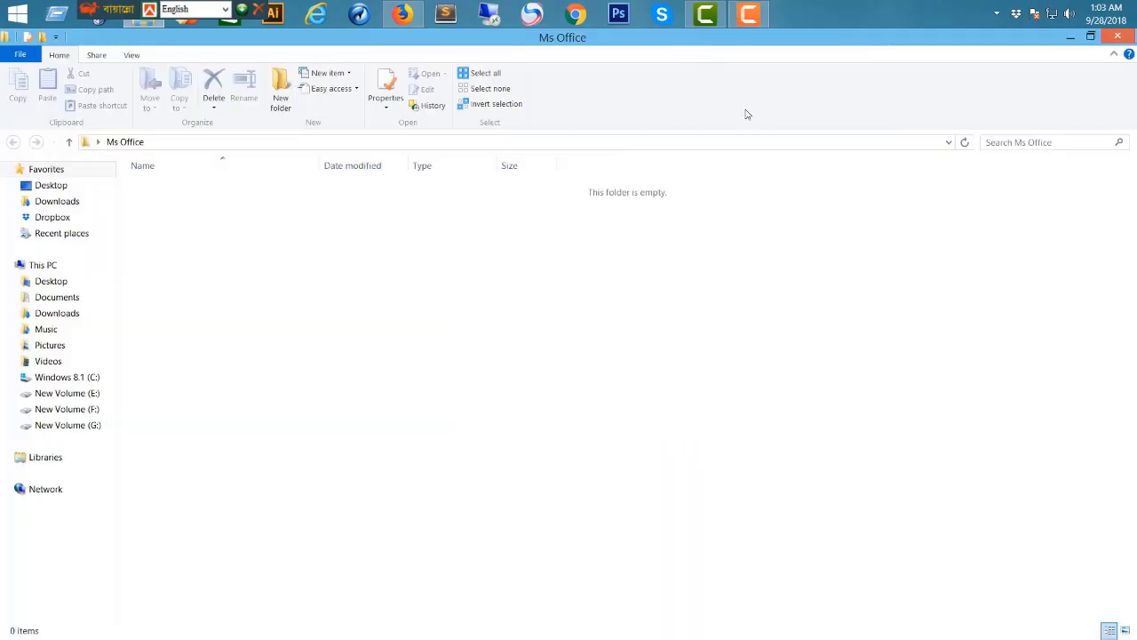
- Create a Word document named 'New.docx' in the folder and open it in Word
{"action": "left_click", "coordinate": [327, 75]}
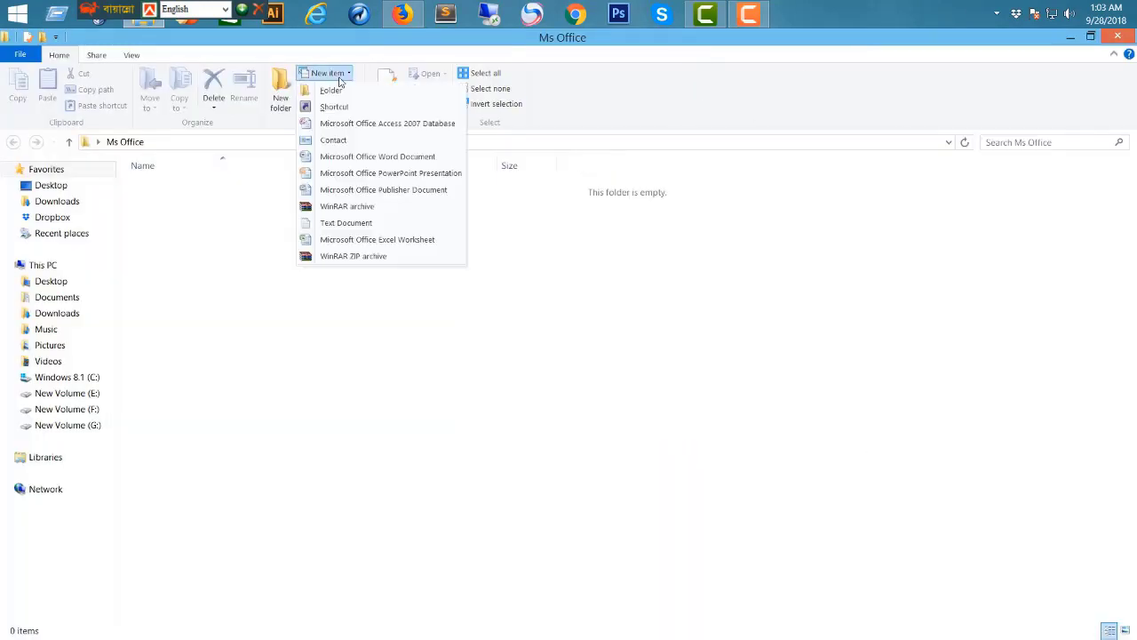
{"action": "left_click", "coordinate": [360, 157]}
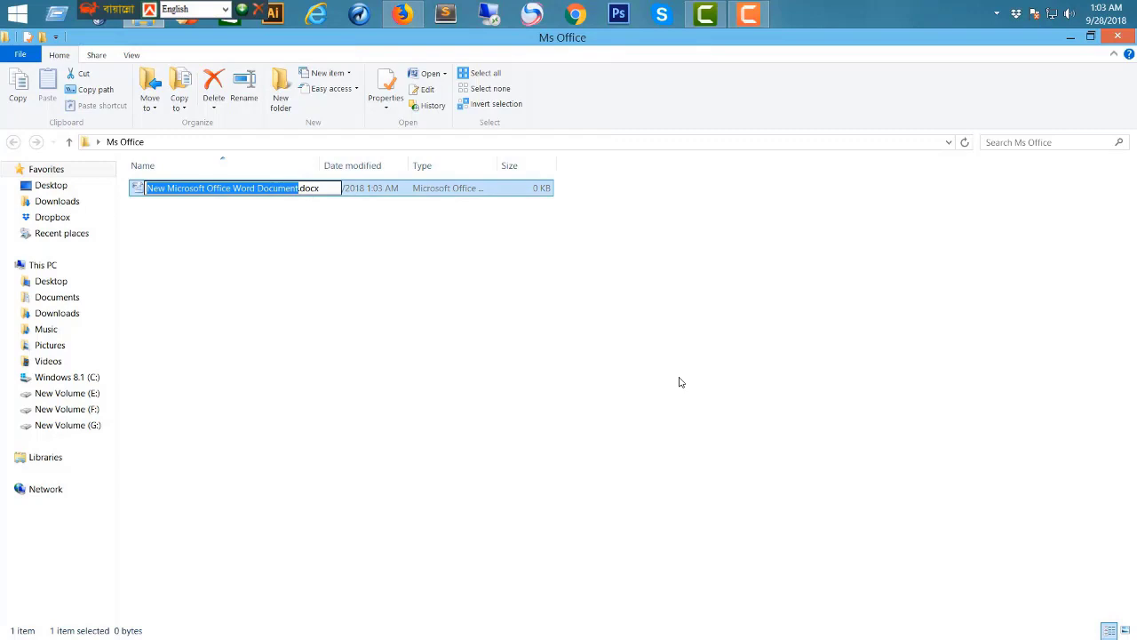
{"action": "type", "text": "N"}
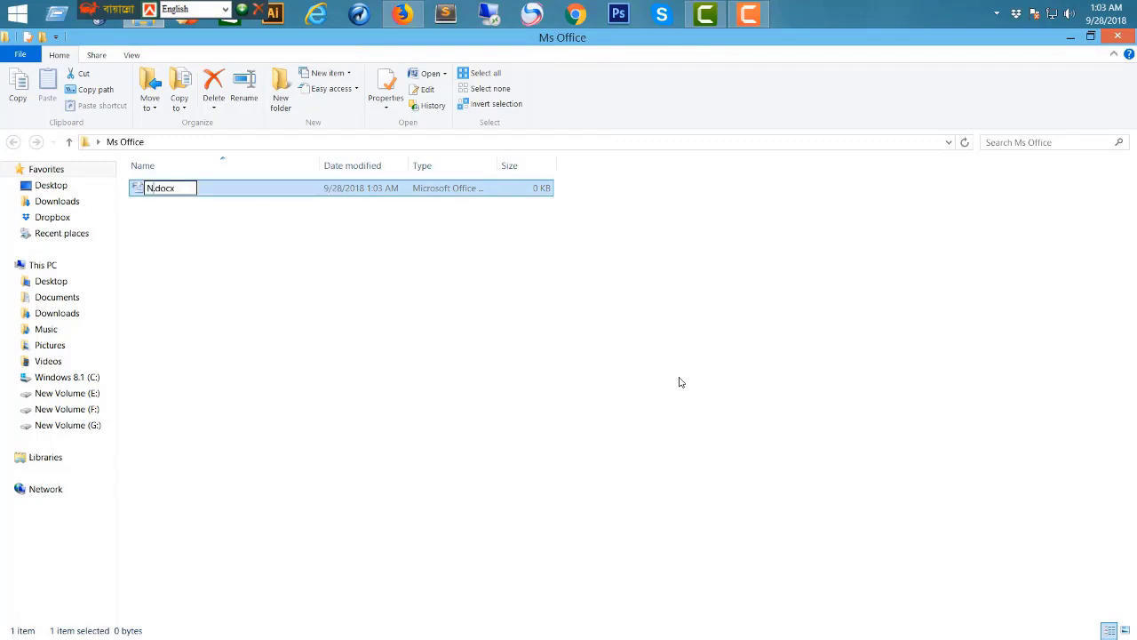
{"action": "type", "text": "ew"}
{"action": "key", "text": "Return"}
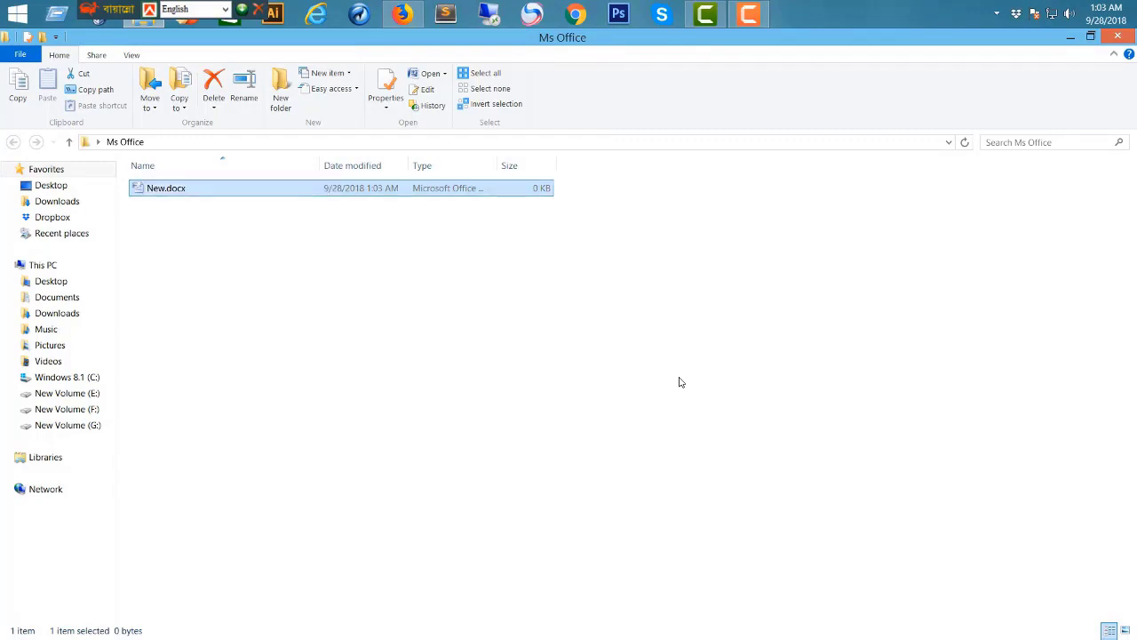
{"action": "key", "text": "Return"}
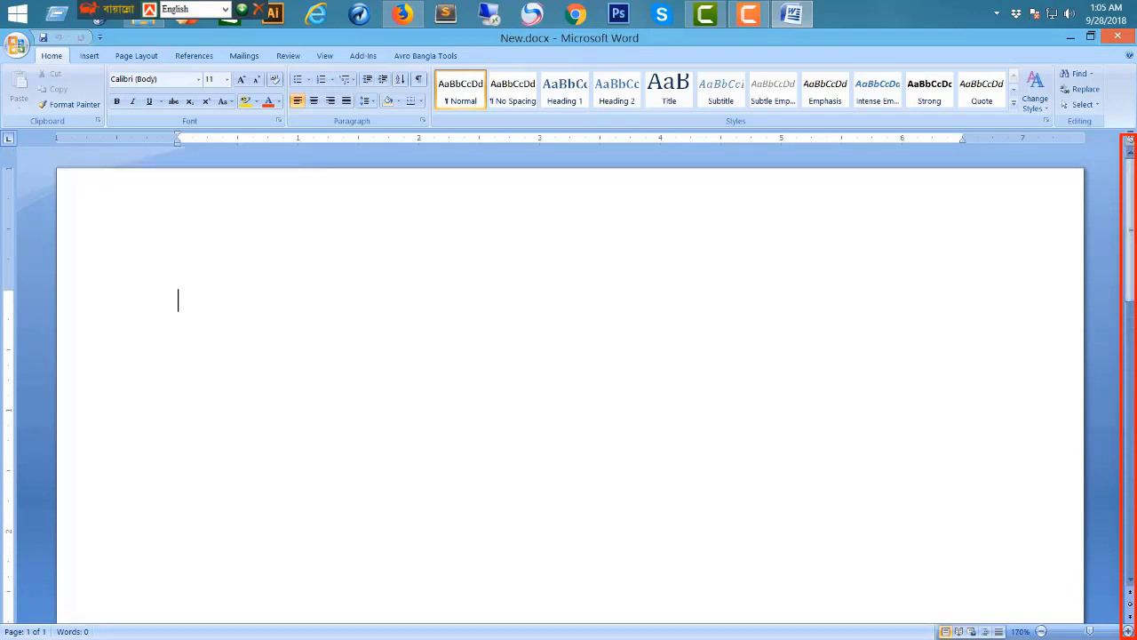
{"action": "scroll", "coordinate": [1132, 589], "scroll_direction": "down", "scroll_amount": 1}
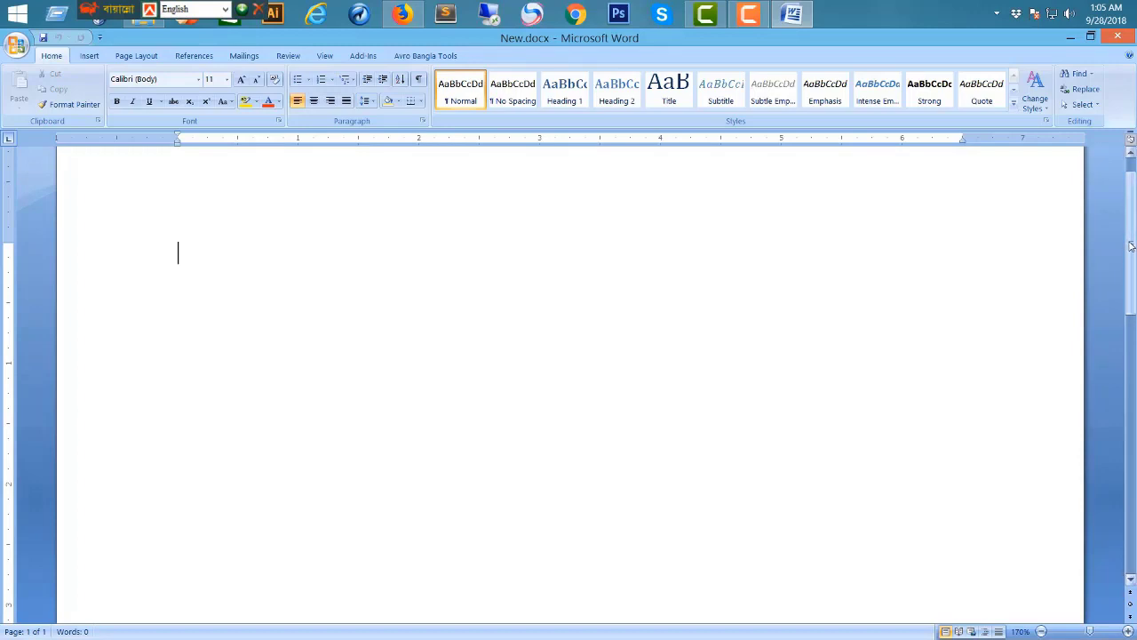
{"action": "mouse_move", "coordinate": [1129, 276]}
{"action": "left_mouse_down"}
{"action": "mouse_move", "coordinate": [1128, 306]}
{"action": "mouse_move", "coordinate": [1105, 328]}
{"action": "left_mouse_up"}
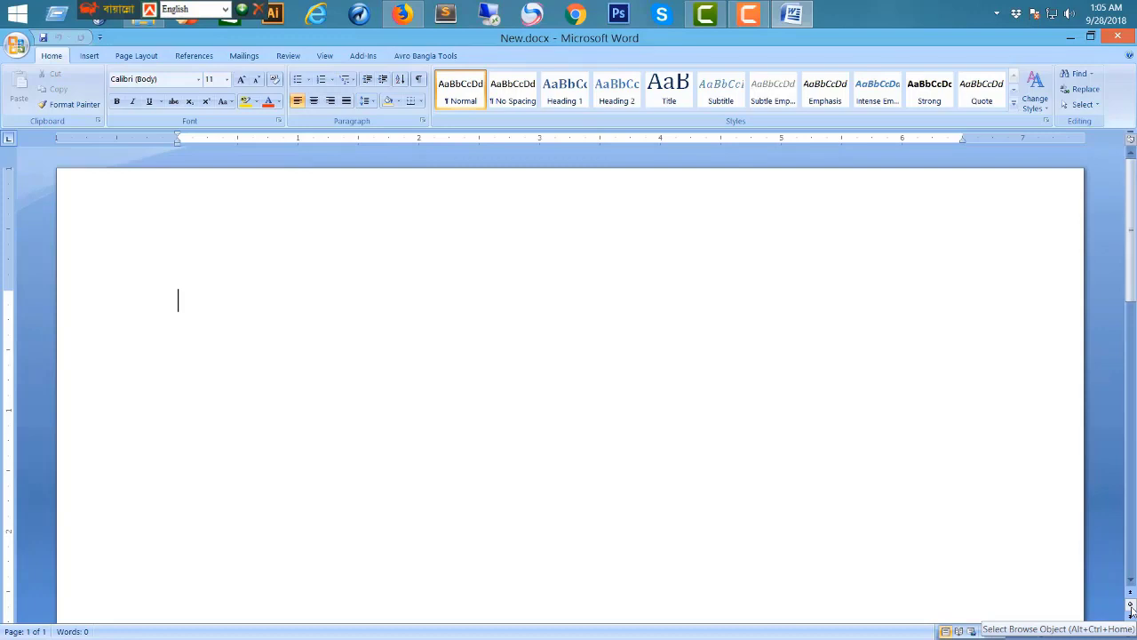
{"action": "left_click", "coordinate": [1131, 609]}
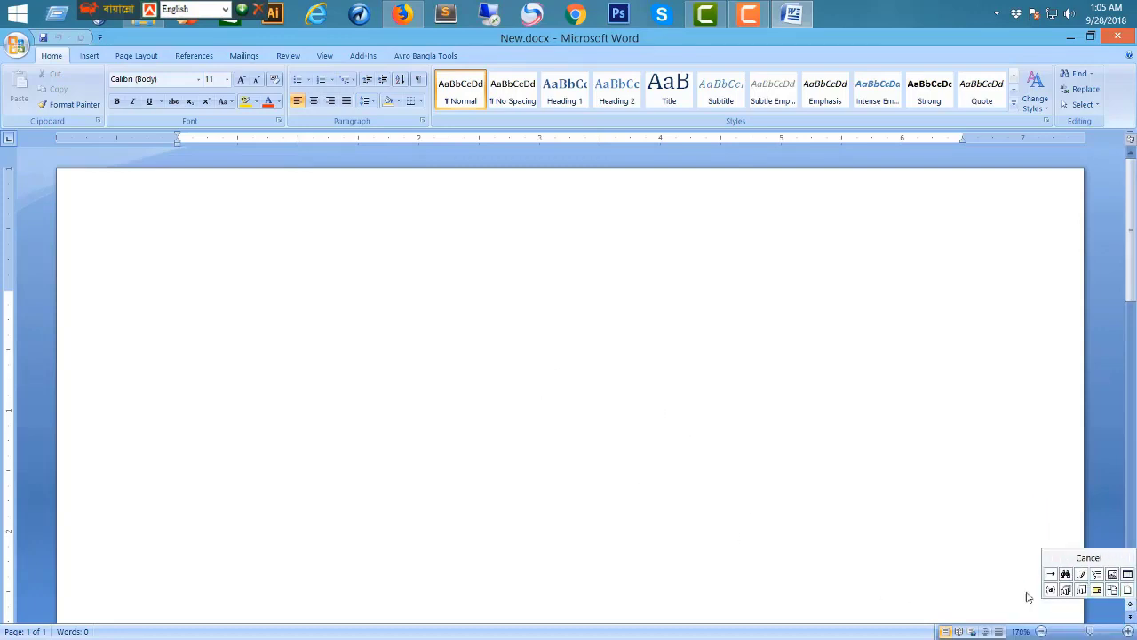
{"action": "left_click", "coordinate": [412, 351]}
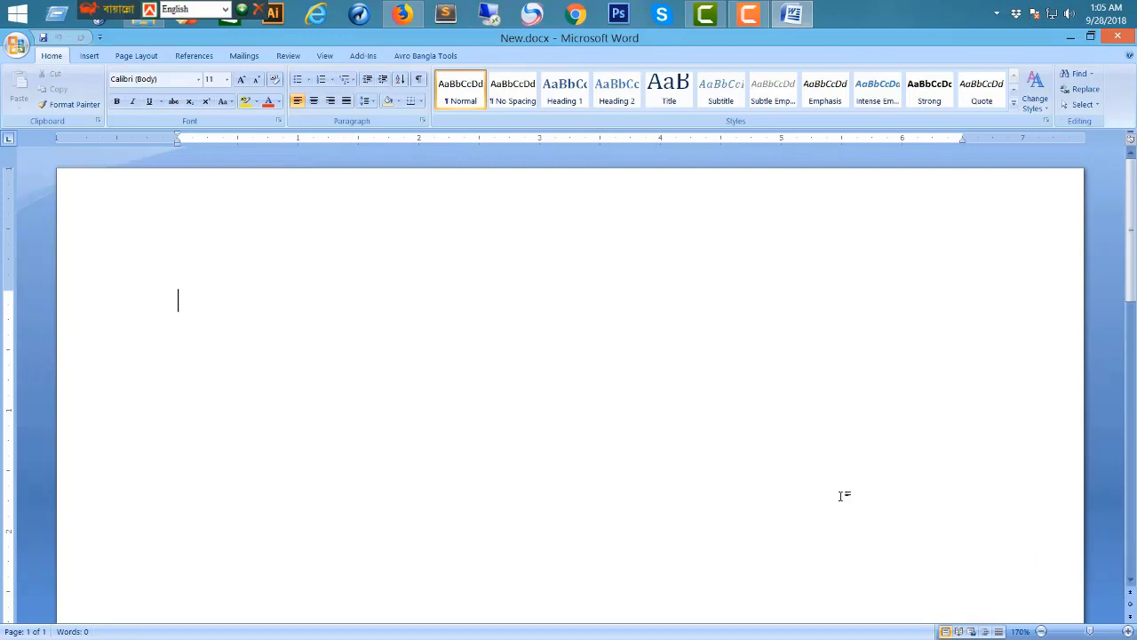
- Enter the sentence 'Bangladesh is my homeland.' on the blank page
{"action": "type", "text": "Ban"}
{"action": "type", "text": "glade"}
{"action": "type", "text": "sh is"}
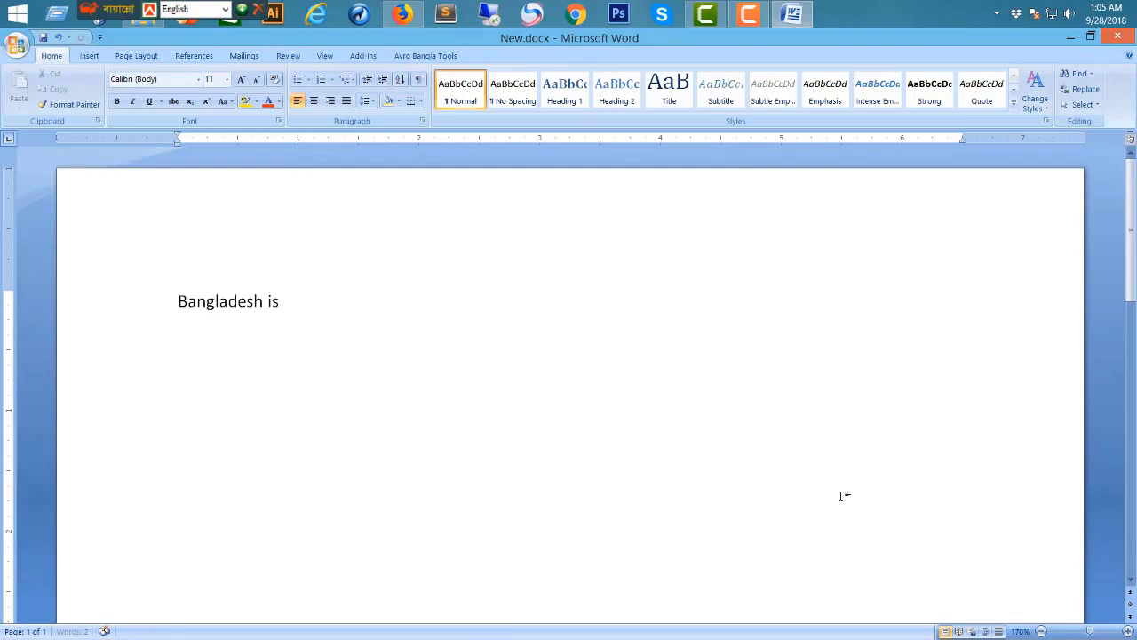
{"action": "type", "text": " my home"}
{"action": "type", "text": "land."}
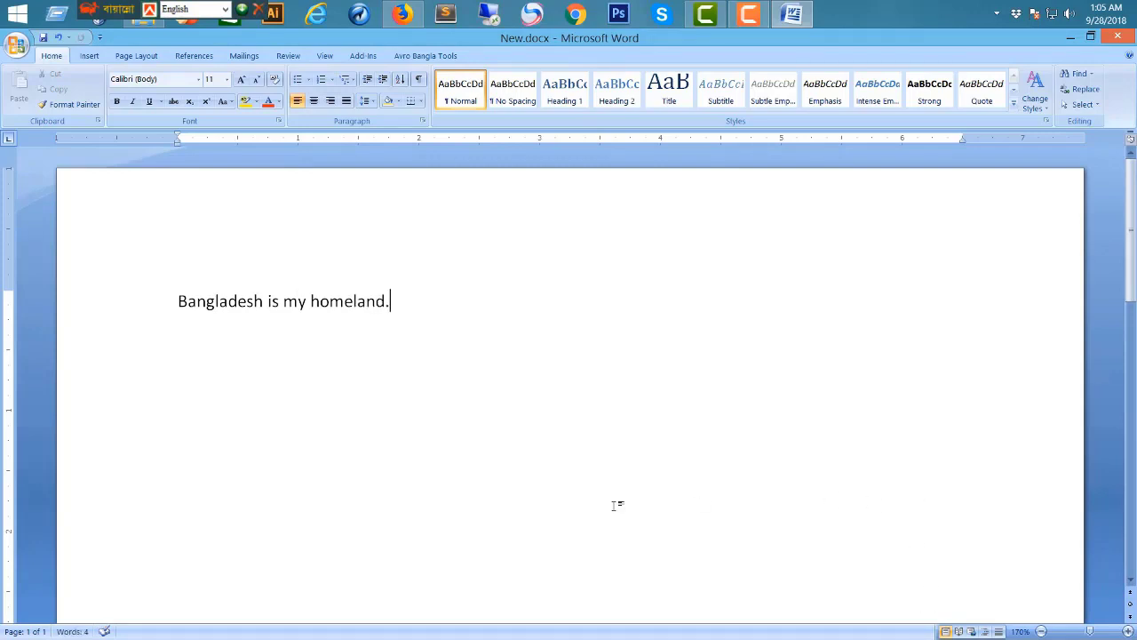
{"action": "mouse_move", "coordinate": [1129, 611]}
{"action": "left_click", "coordinate": [1129, 608]}
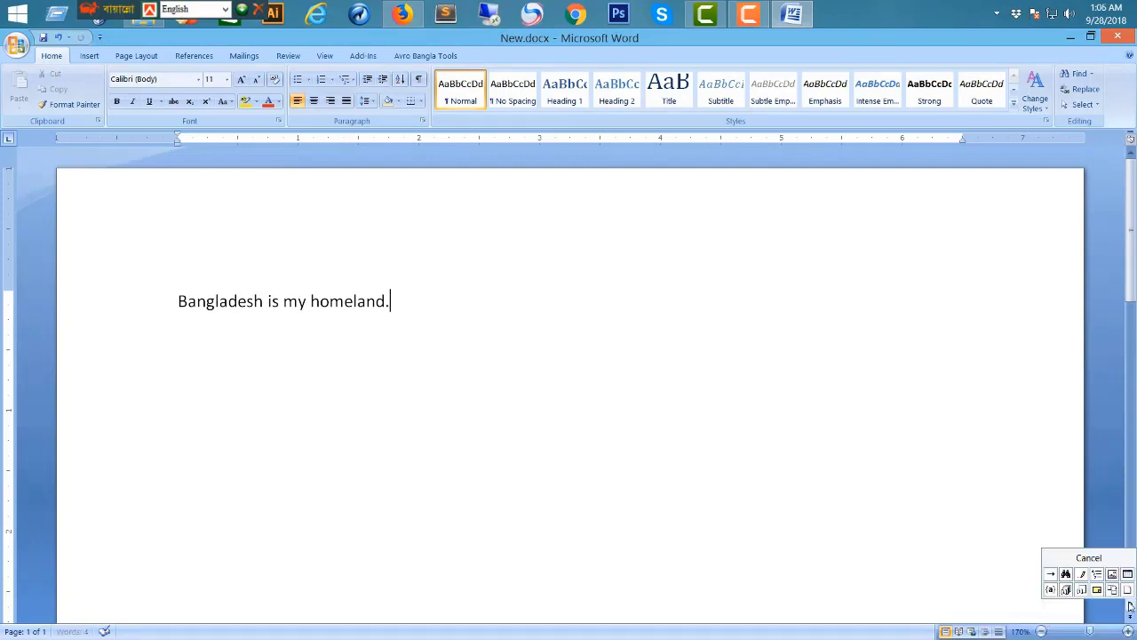
{"action": "left_click", "coordinate": [1065, 575]}
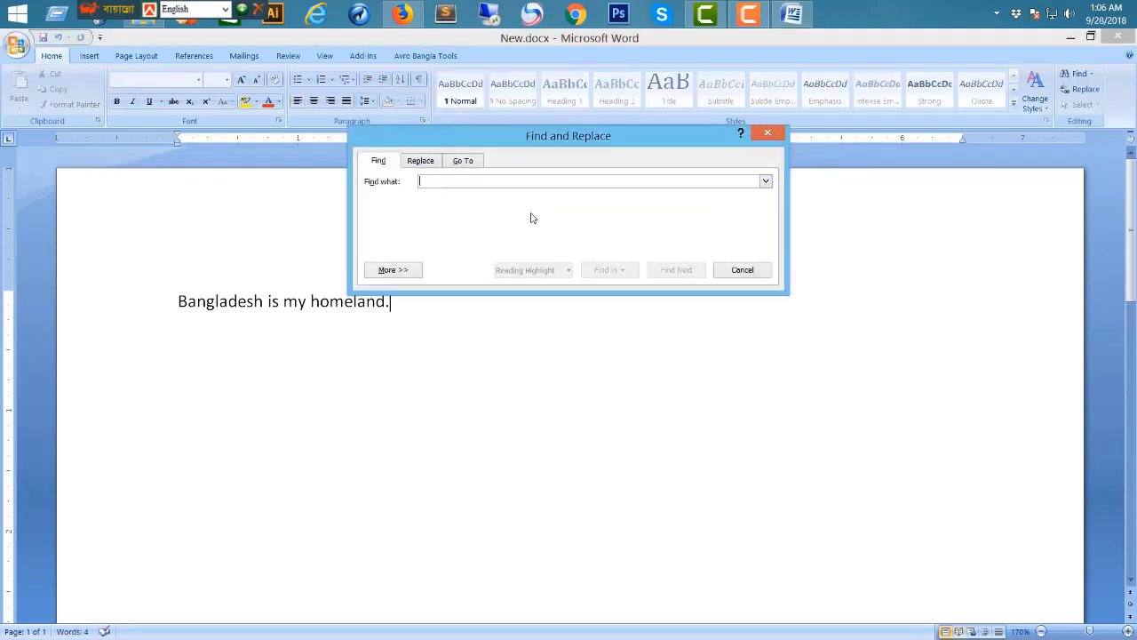
{"action": "type", "text": "homeland"}
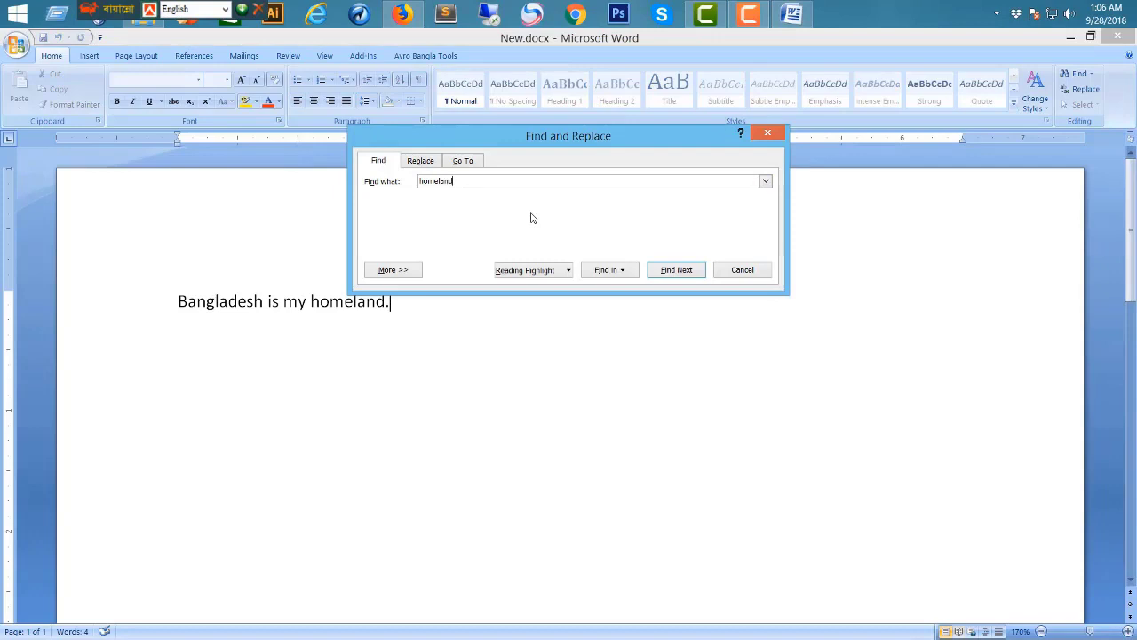
{"action": "left_click", "coordinate": [674, 273]}
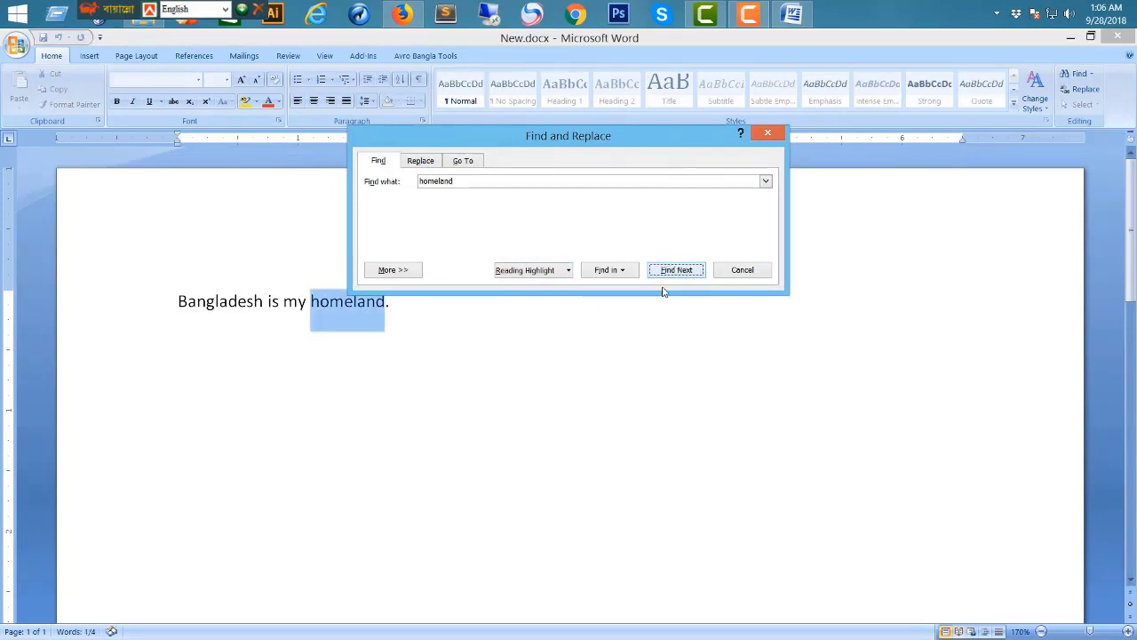
{"action": "left_click", "coordinate": [400, 318]}
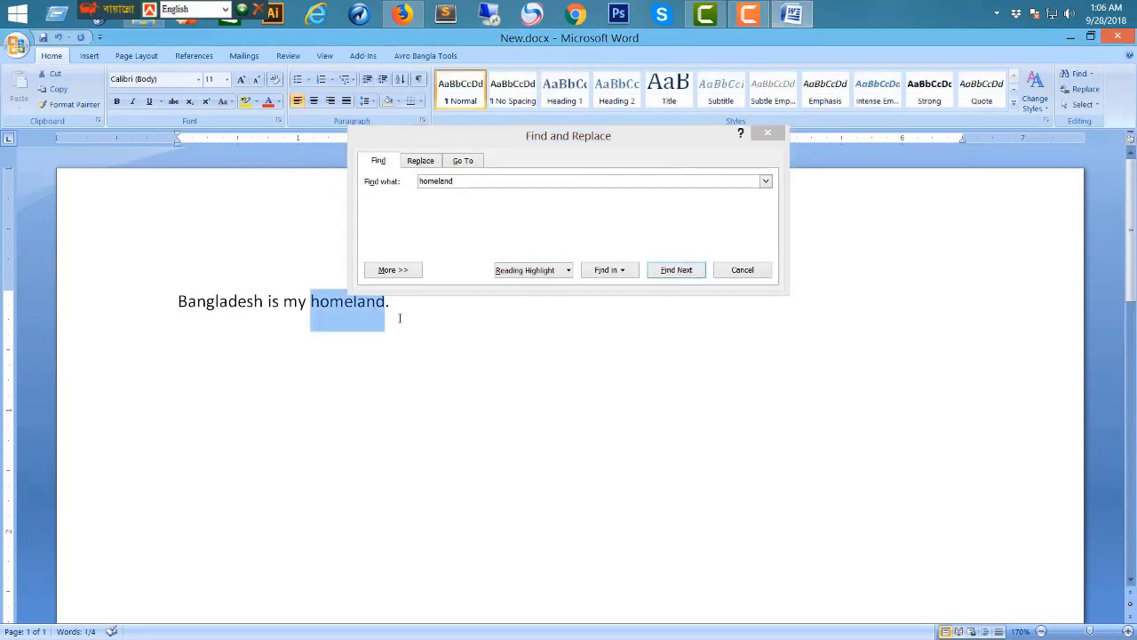
{"action": "left_click", "coordinate": [767, 134]}
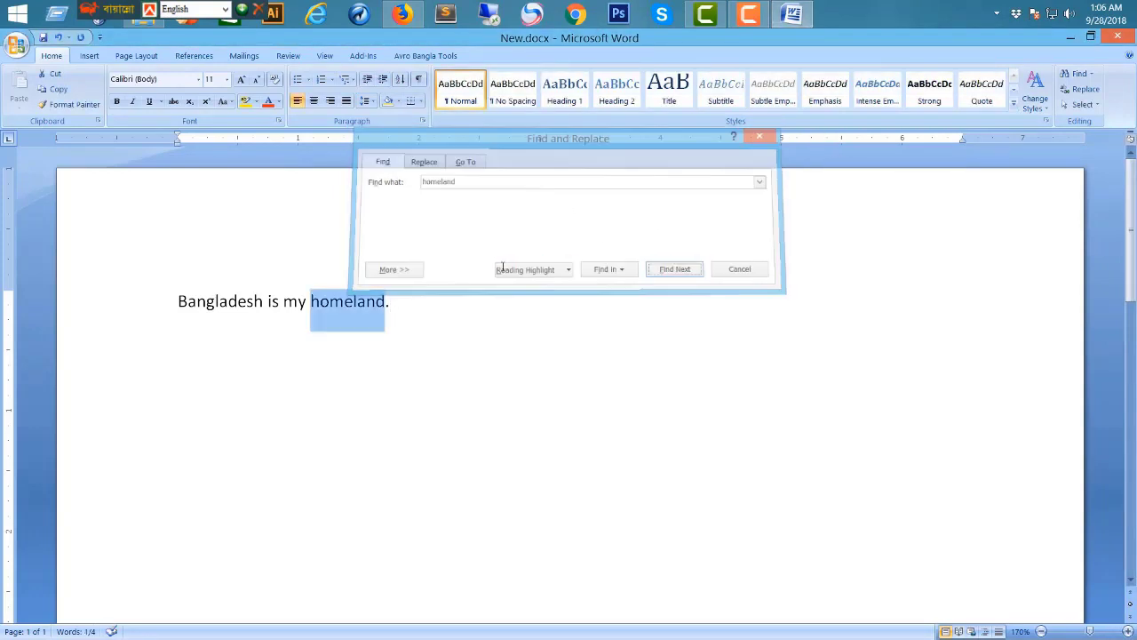
{"action": "left_click", "coordinate": [1130, 604]}
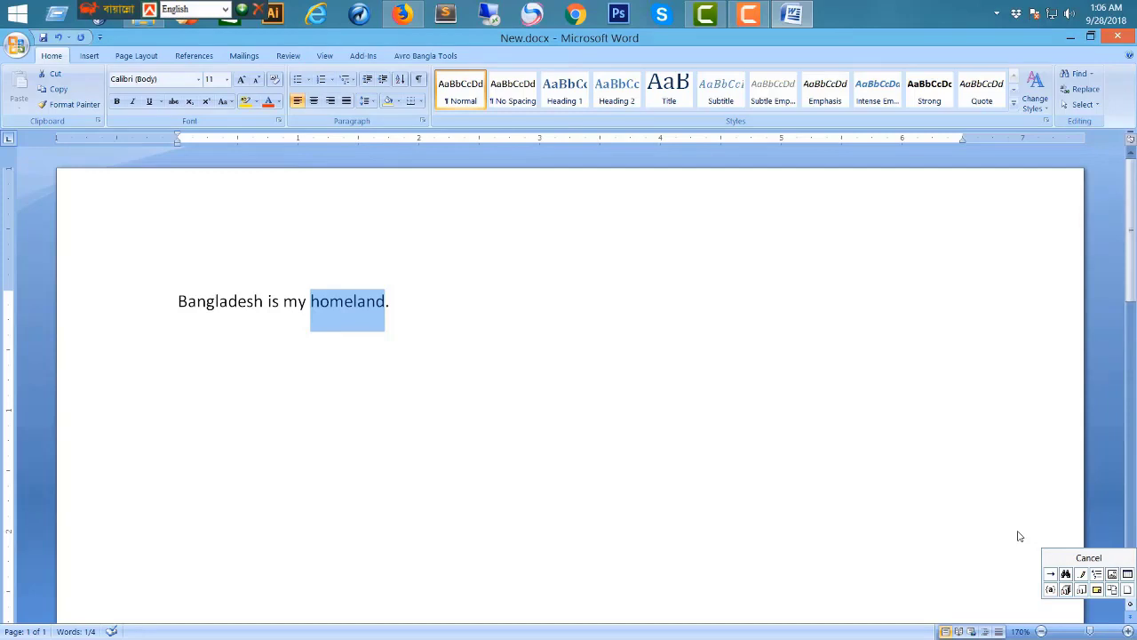
{"action": "left_click", "coordinate": [941, 537]}
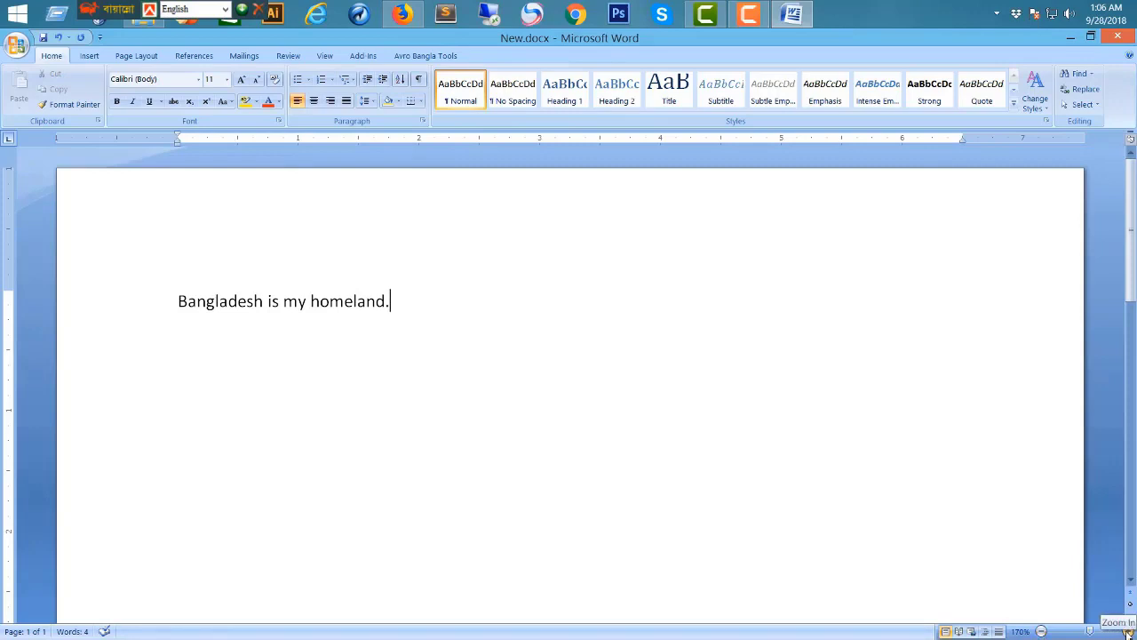
- Zoom the page out to 110%, then back in to 160%
{"action": "left_click", "coordinate": [1041, 631]}
{"action": "left_click", "coordinate": [1041, 631]}
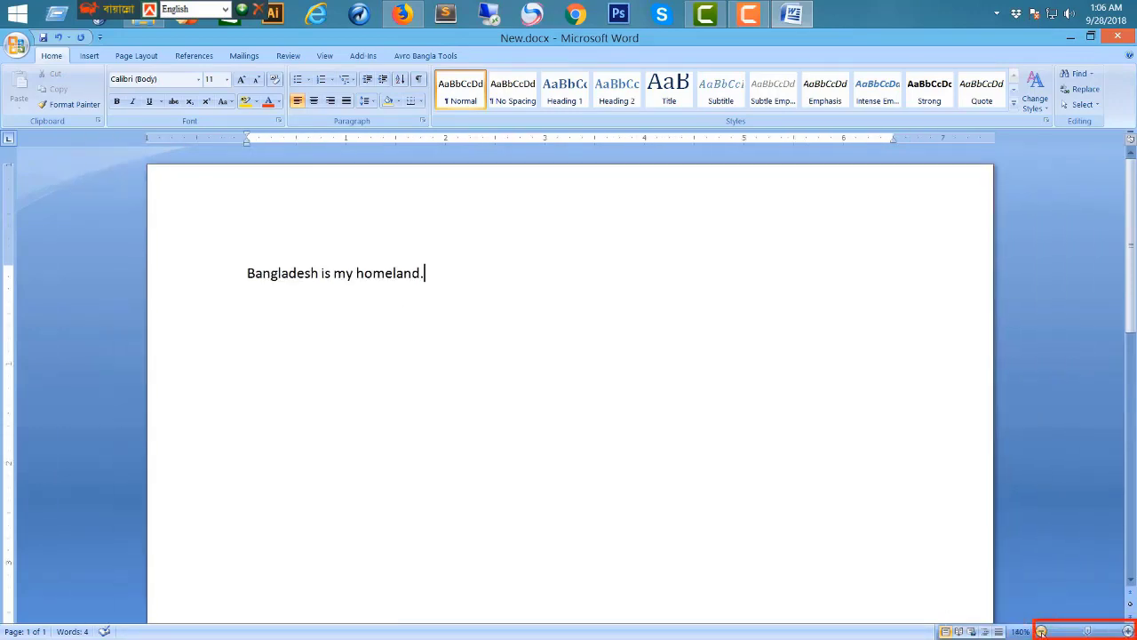
{"action": "left_click", "coordinate": [1041, 630]}
{"action": "left_click", "coordinate": [1041, 631]}
{"action": "left_click", "coordinate": [1041, 631]}
{"action": "left_click", "coordinate": [1041, 630]}
{"action": "left_click", "coordinate": [1129, 630]}
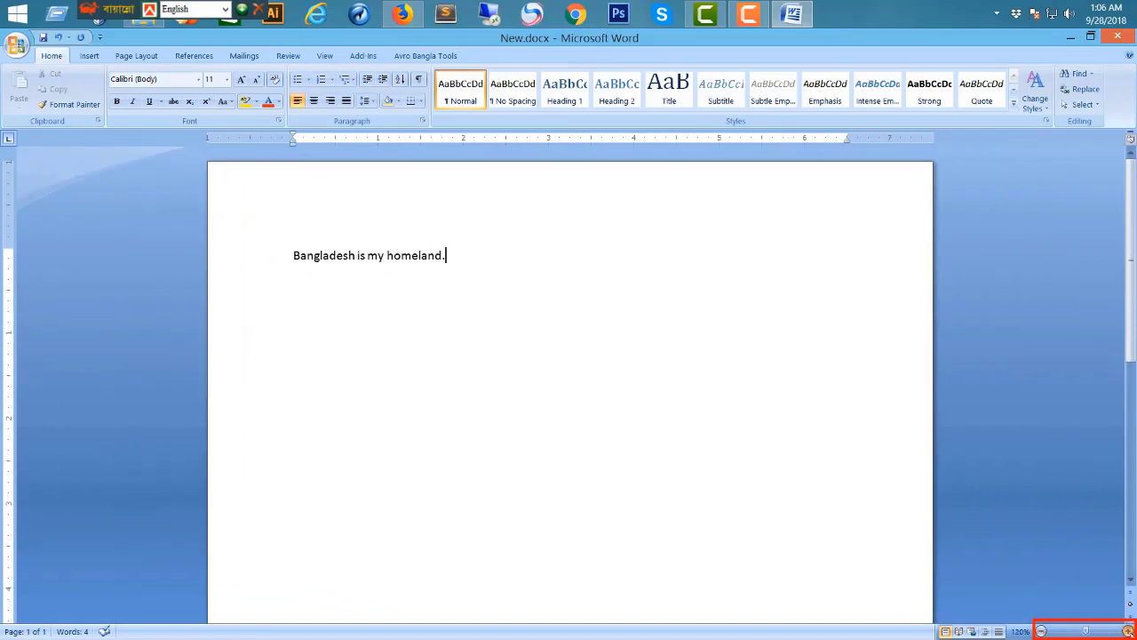
{"action": "left_click", "coordinate": [1129, 631]}
{"action": "left_click", "coordinate": [1128, 631]}
{"action": "left_click", "coordinate": [1128, 631]}
{"action": "left_click", "coordinate": [1127, 631]}
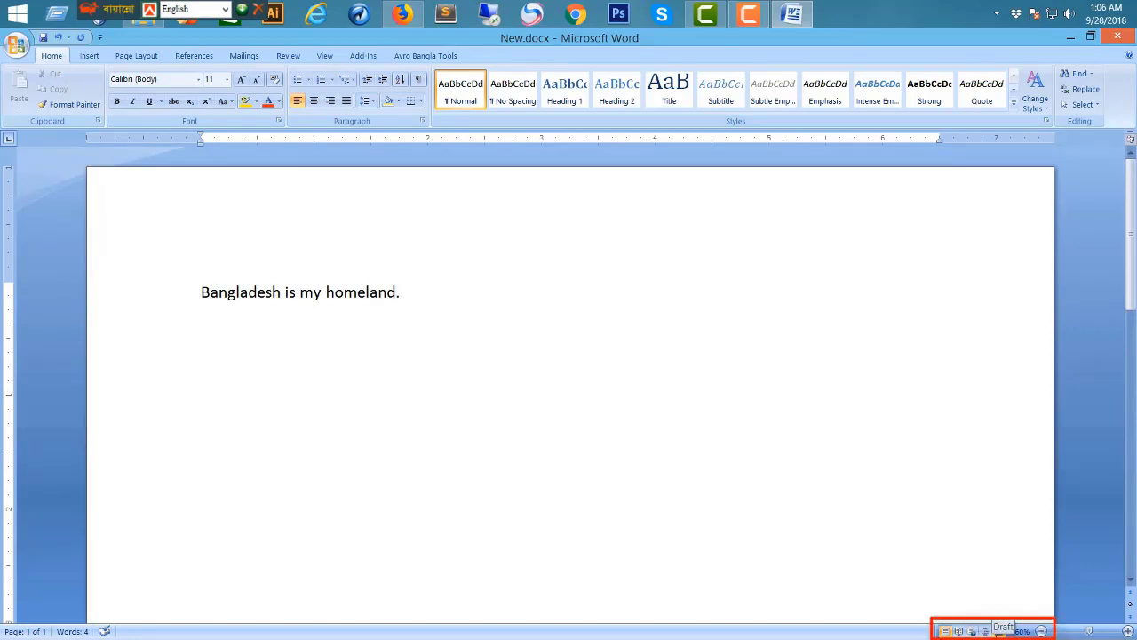
{"action": "left_click", "coordinate": [999, 630]}
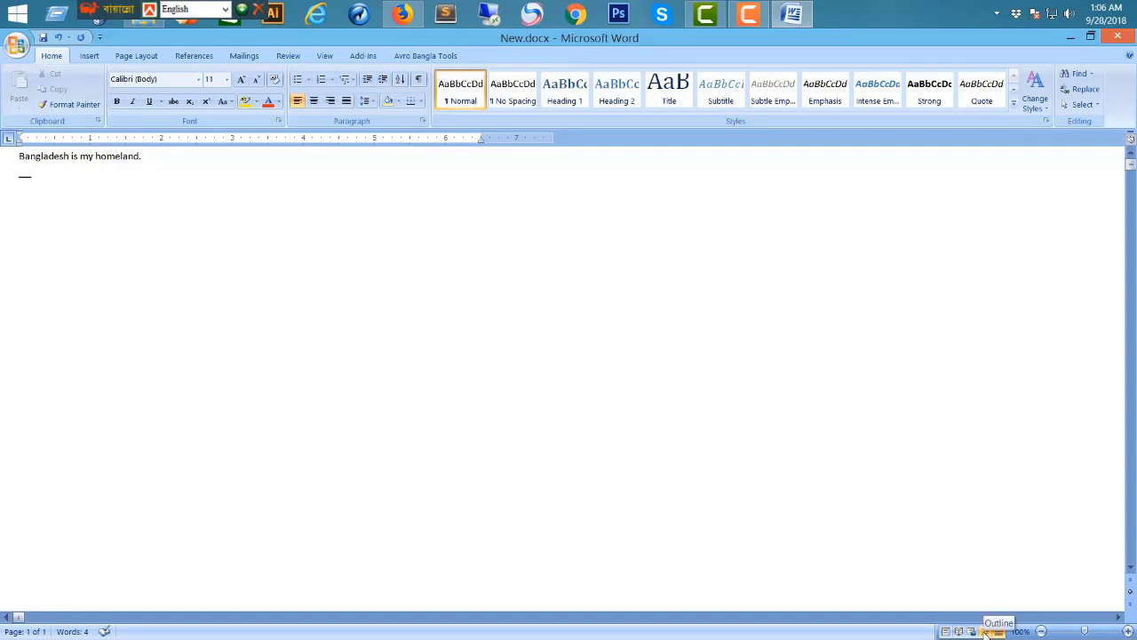
{"action": "left_click", "coordinate": [984, 631]}
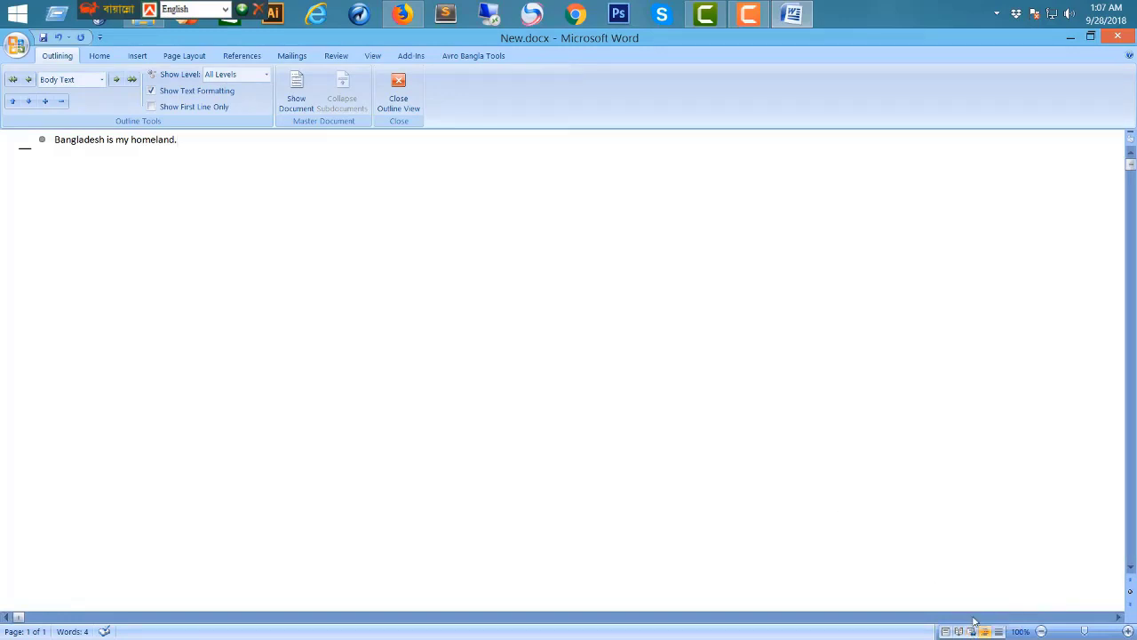
{"action": "left_click", "coordinate": [972, 629]}
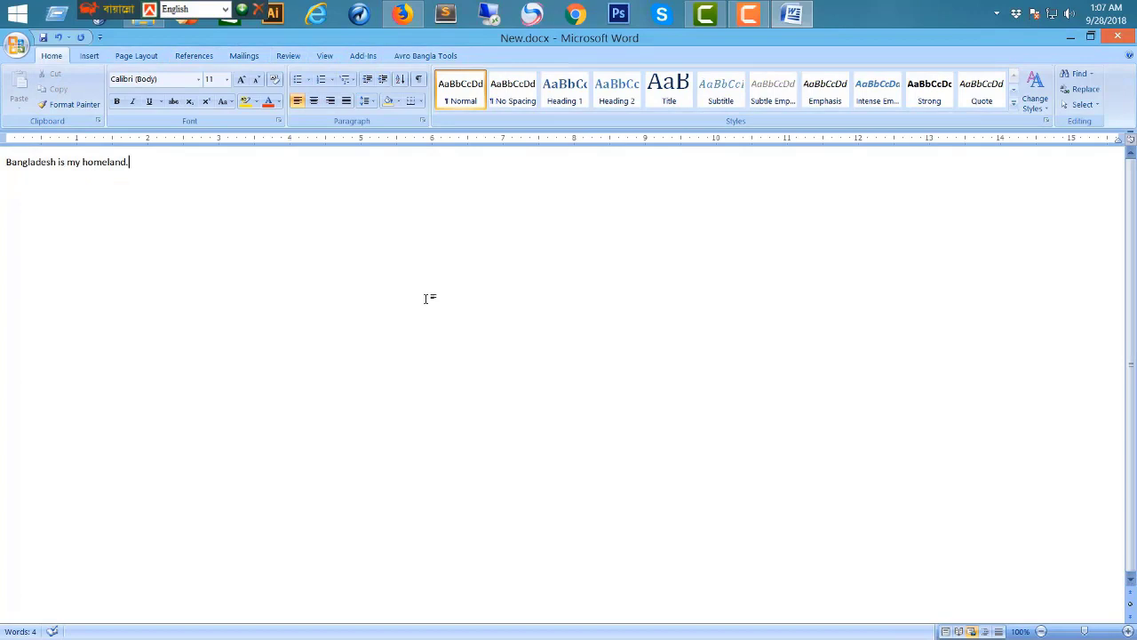
{"action": "left_click", "coordinate": [958, 630]}
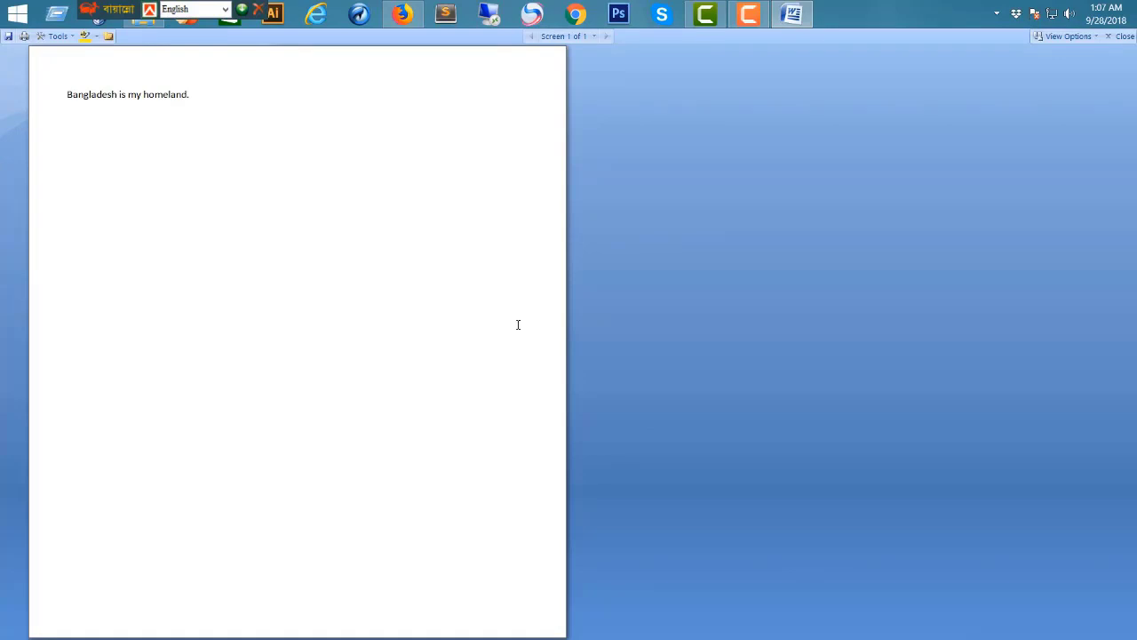
{"action": "key", "text": "Escape"}
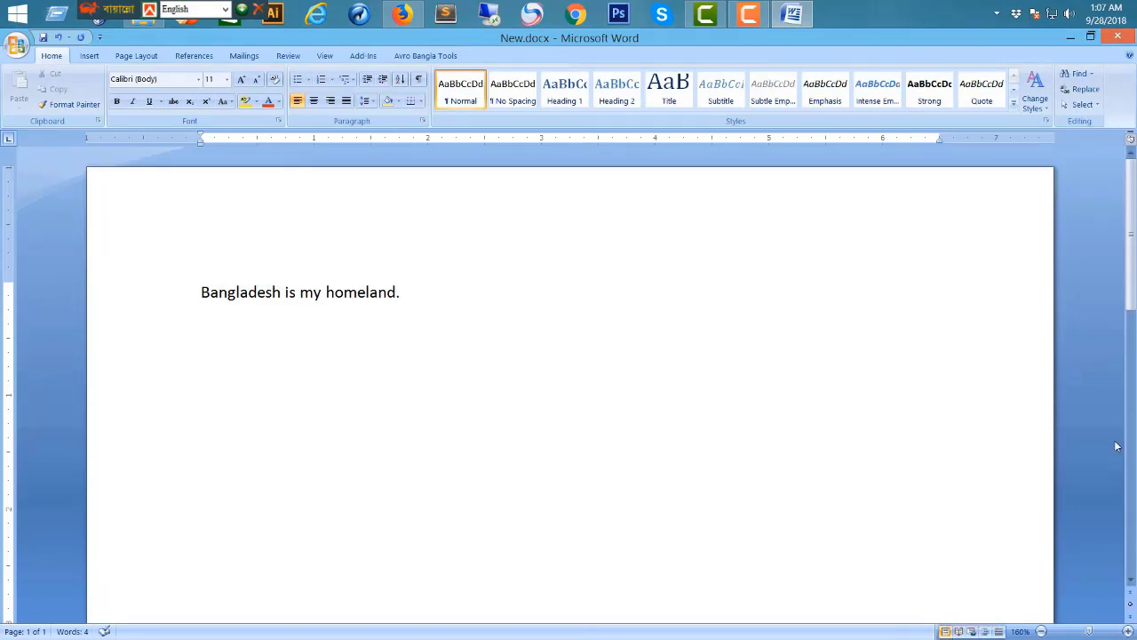
{"action": "scroll", "coordinate": [1092, 404], "scroll_direction": "down", "scroll_amount": 5}
{"action": "scroll", "coordinate": [1092, 404], "scroll_direction": "up", "scroll_amount": 5}
{"action": "left_click_drag", "start_coordinate": [430, 302], "coordinate": [228, 292]}
{"action": "left_click", "coordinate": [227, 292]}
{"action": "left_click", "coordinate": [248, 292]}
{"action": "left_click", "coordinate": [299, 293]}
{"action": "left_click", "coordinate": [356, 292]}
{"action": "left_click", "coordinate": [455, 301]}
- Insert a page break with Ctrl+Enter and move to the top of the new page 2
{"action": "mouse_move", "coordinate": [5, 635]}
{"action": "key", "text": "ctrl+Return"}
{"action": "scroll", "coordinate": [397, 422], "scroll_direction": "down", "scroll_amount": 3}
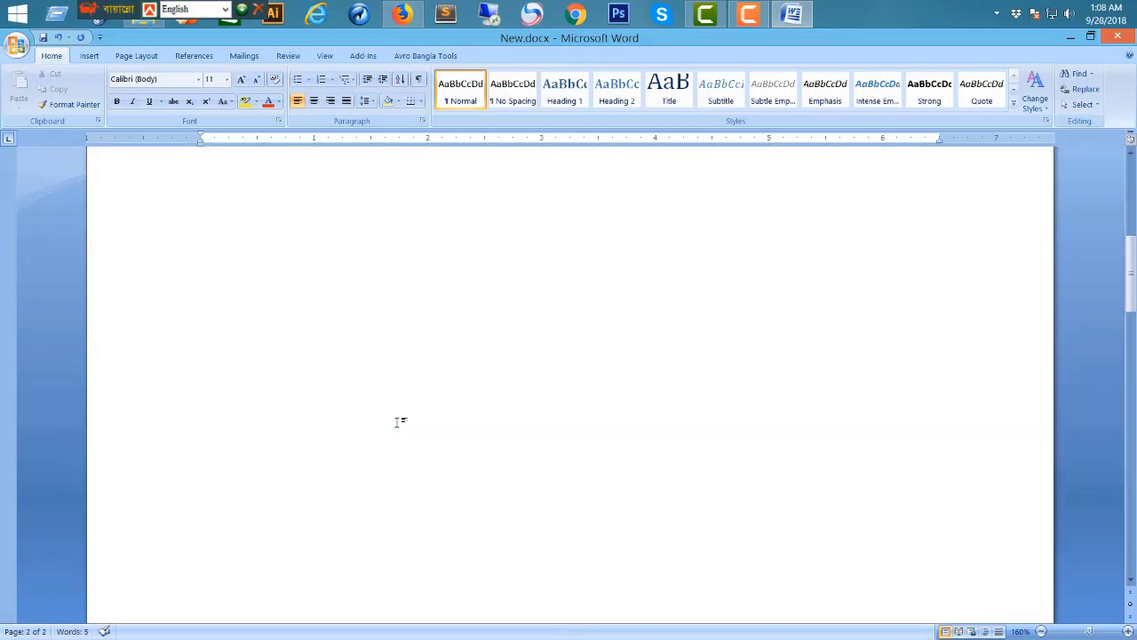
{"action": "scroll", "coordinate": [397, 422], "scroll_direction": "up", "scroll_amount": 15}
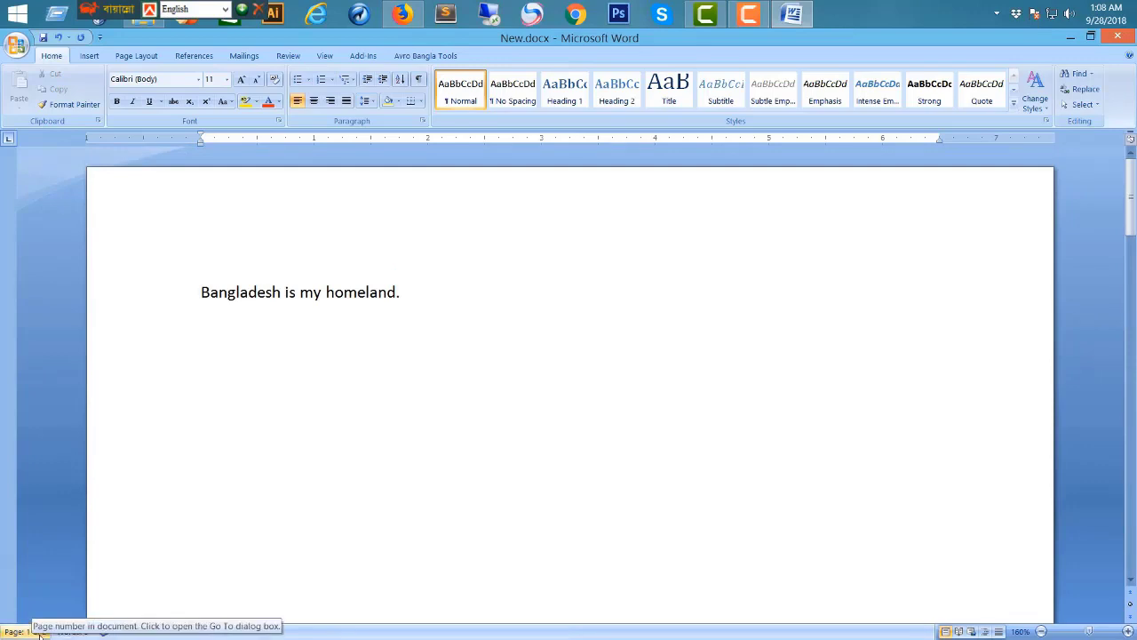
{"action": "left_click", "coordinate": [456, 300]}
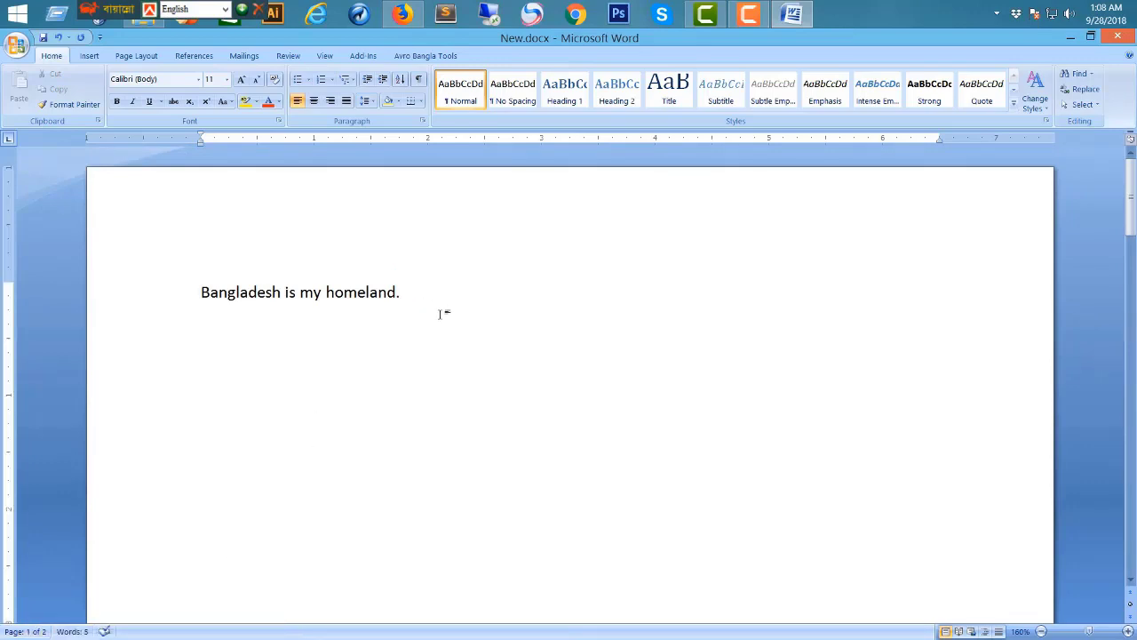
{"action": "scroll", "coordinate": [437, 318], "scroll_direction": "down", "scroll_amount": 5}
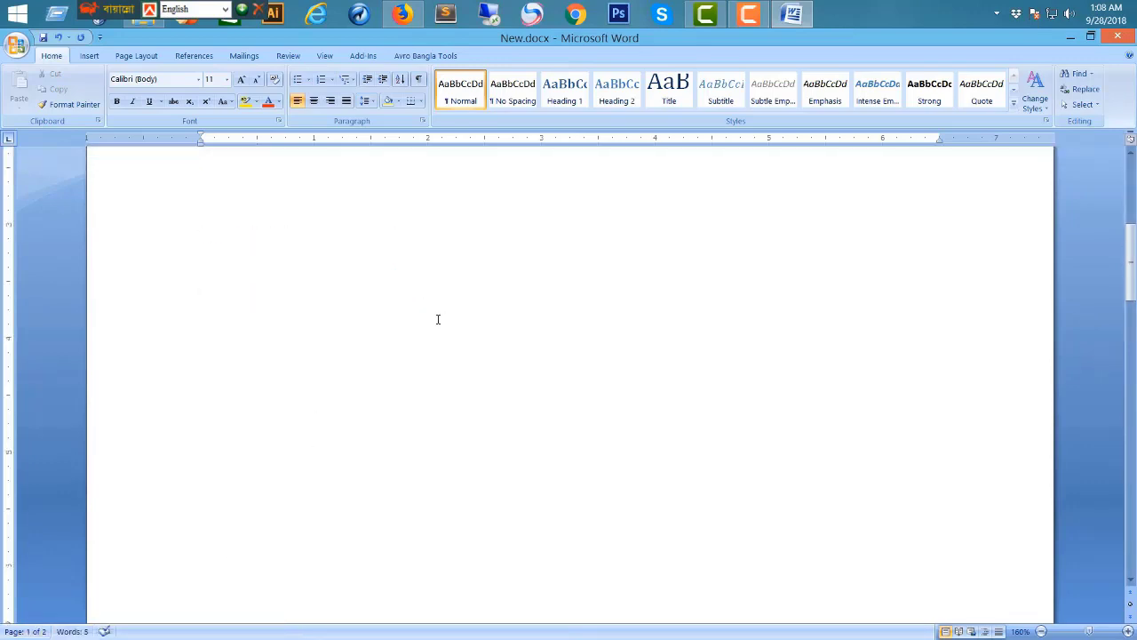
{"action": "scroll", "coordinate": [436, 318], "scroll_direction": "down", "scroll_amount": 5}
{"action": "scroll", "coordinate": [444, 333], "scroll_direction": "down", "scroll_amount": 5}
{"action": "left_click", "coordinate": [381, 310]}
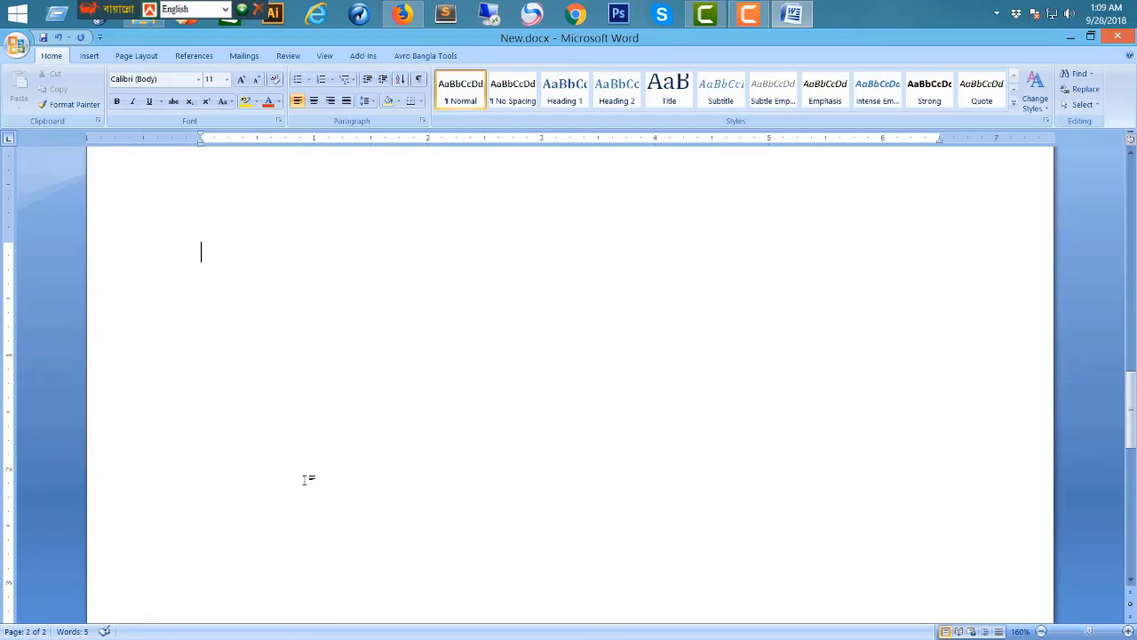
- Return to the sentence on page 1, select it, then clear the selection
{"action": "scroll", "coordinate": [311, 475], "scroll_direction": "up", "scroll_amount": 5}
{"action": "scroll", "coordinate": [311, 475], "scroll_direction": "up", "scroll_amount": 10}
{"action": "scroll", "coordinate": [309, 477], "scroll_direction": "up", "scroll_amount": 5}
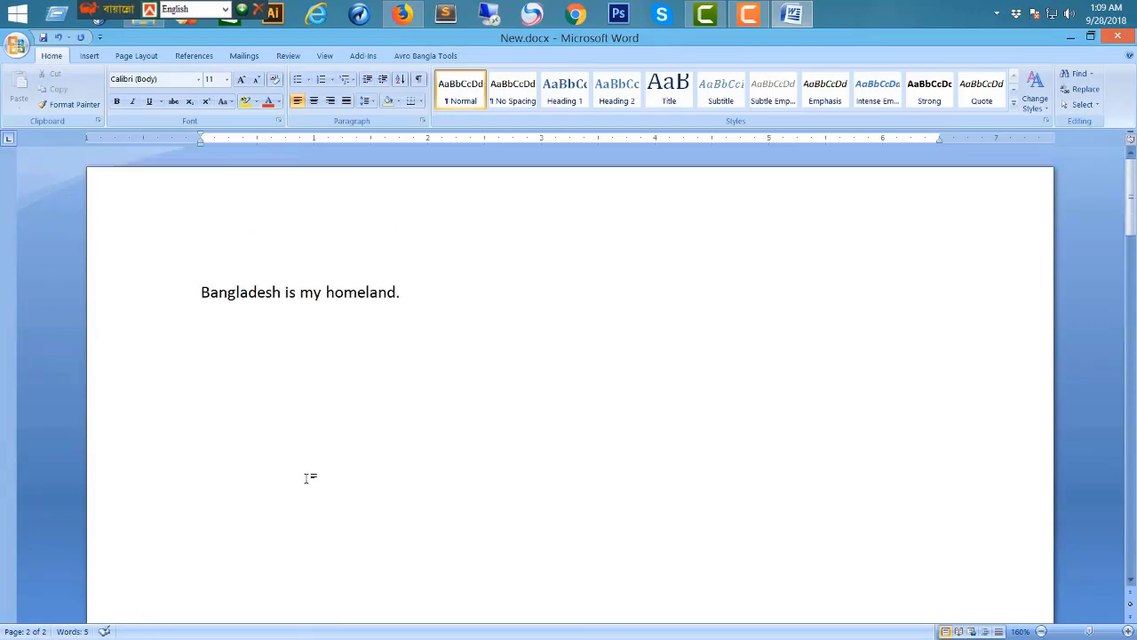
{"action": "left_click", "coordinate": [426, 285]}
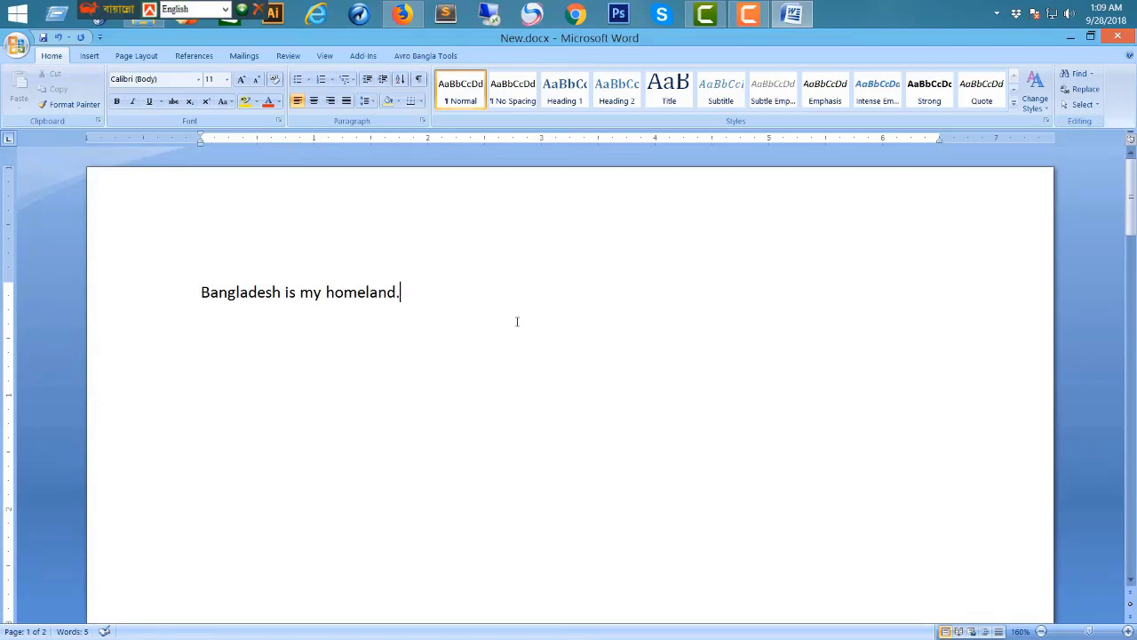
{"action": "left_click_drag", "start_coordinate": [434, 291], "coordinate": [199, 293]}
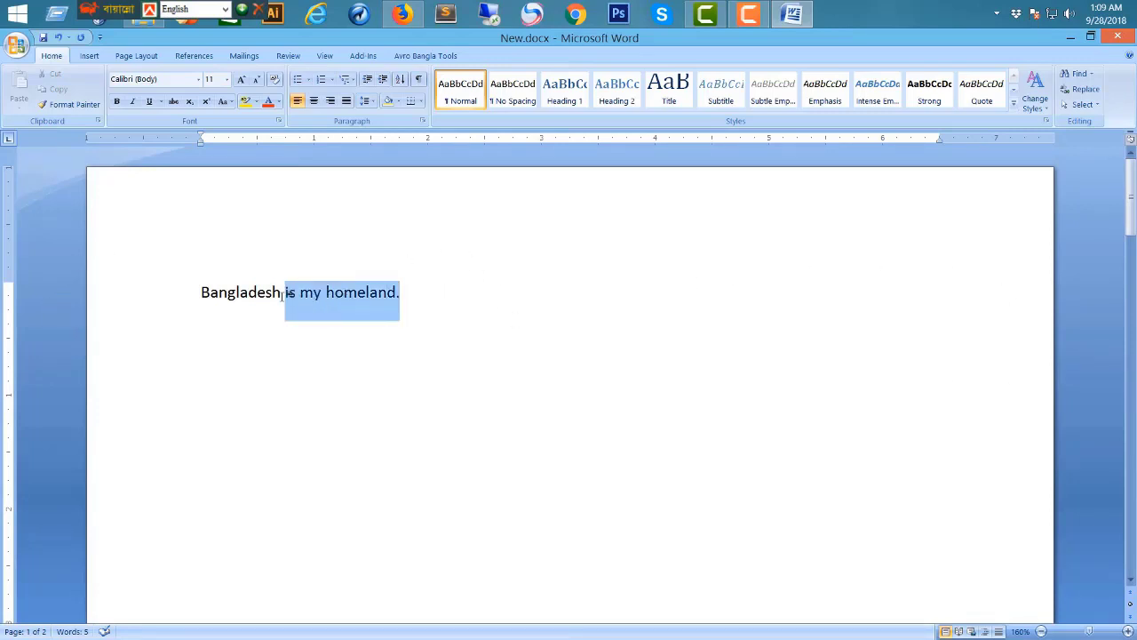
{"action": "left_click", "coordinate": [313, 297]}
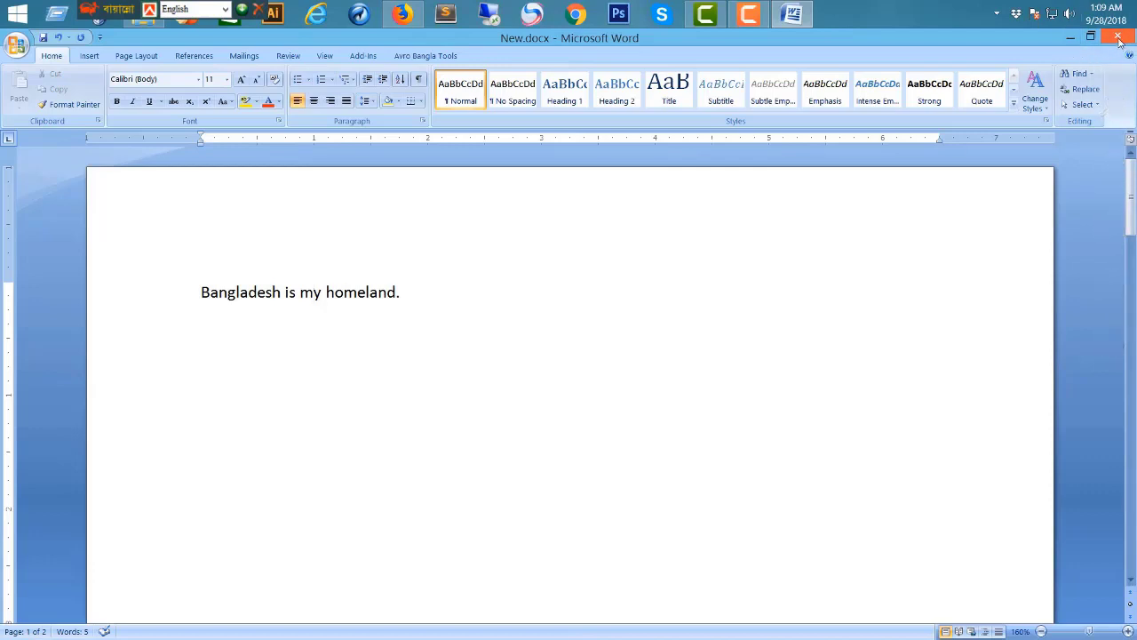
- Close Word saving New.docx, then reopen New.docx from the Ms Office folder
{"action": "left_click", "coordinate": [1118, 38]}
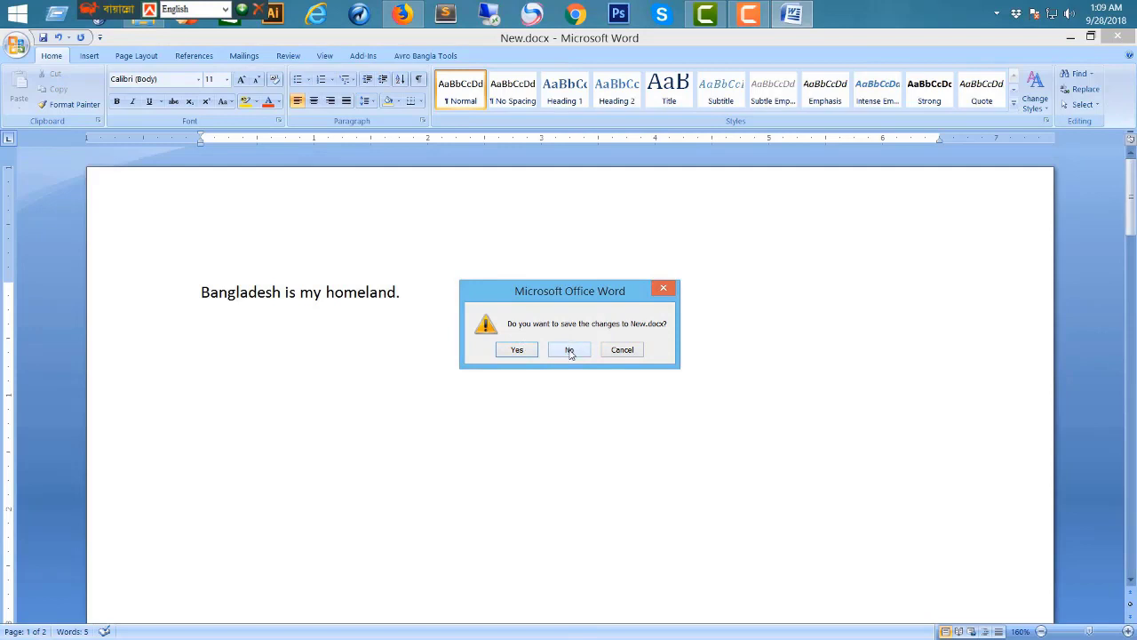
{"action": "left_click", "coordinate": [518, 351]}
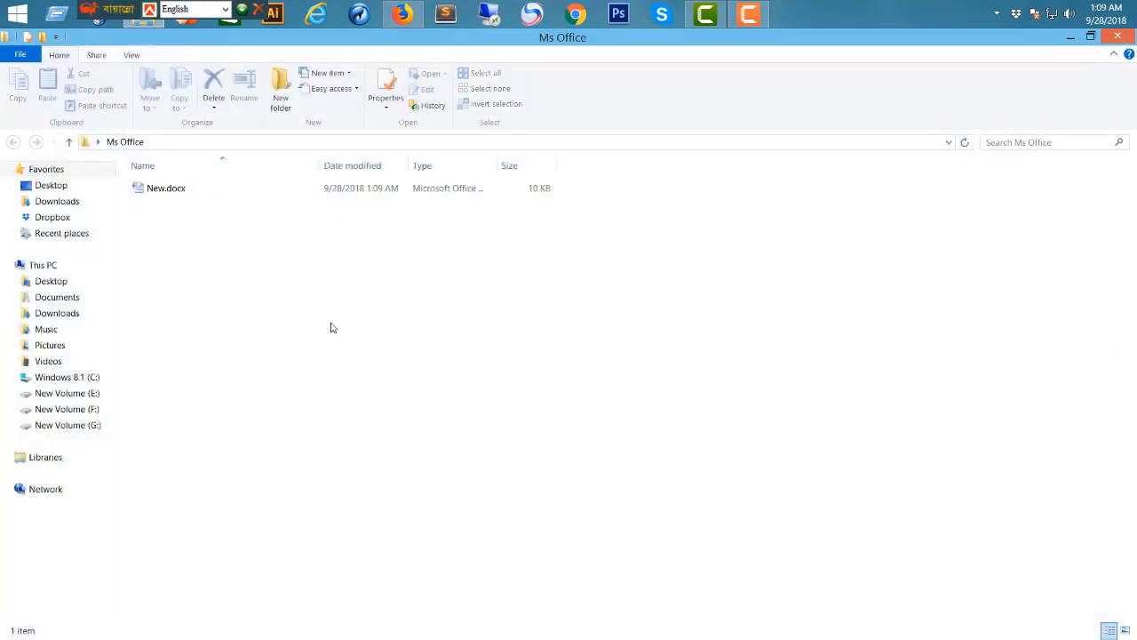
{"action": "left_click", "coordinate": [182, 189]}
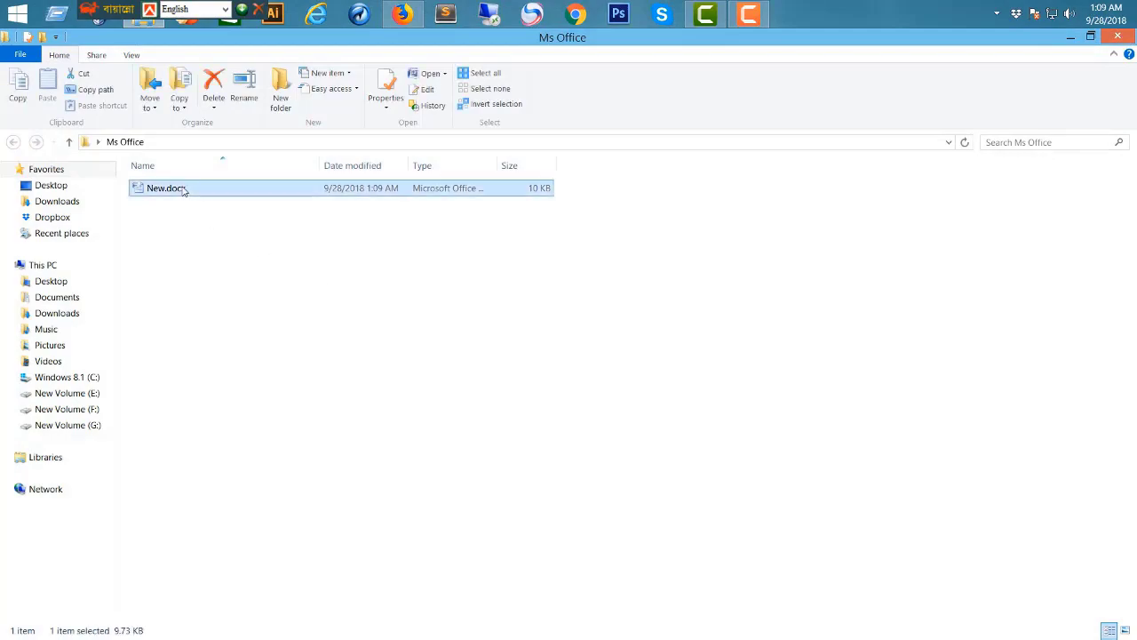
{"action": "double_click", "coordinate": [182, 189]}
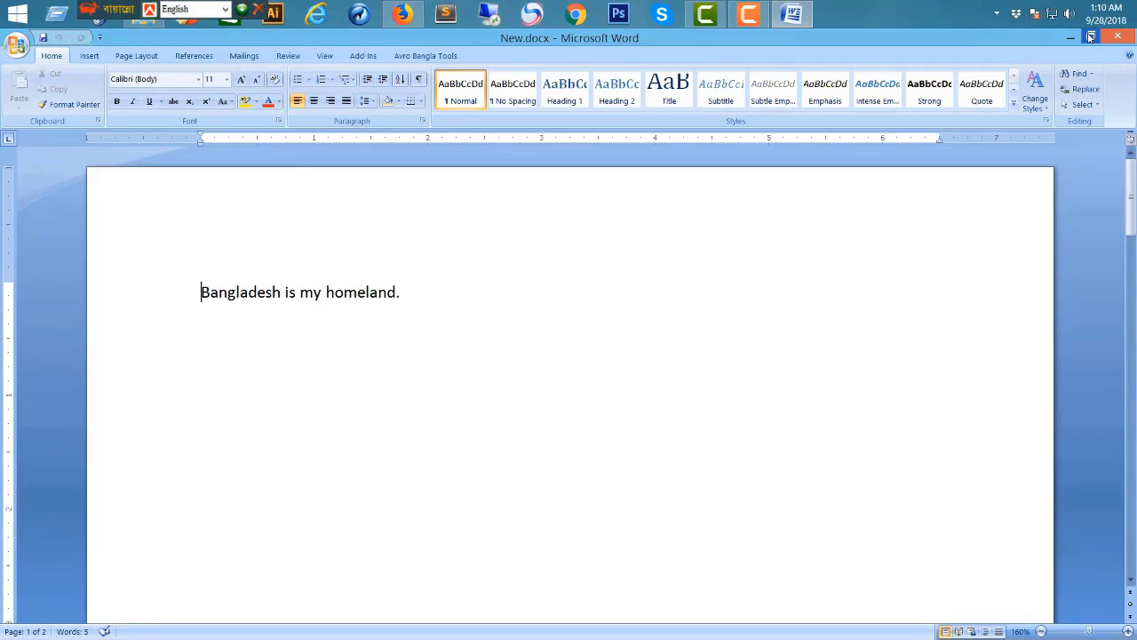
{"action": "left_click", "coordinate": [1090, 38]}
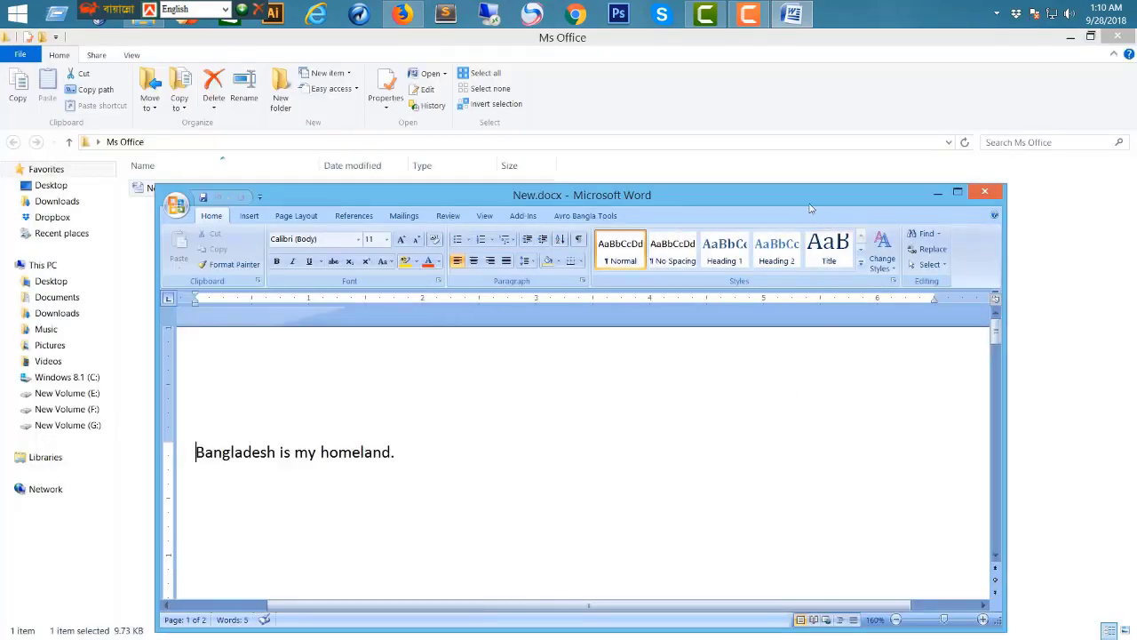
{"action": "left_click_drag", "start_coordinate": [810, 208], "coordinate": [743, 138]}
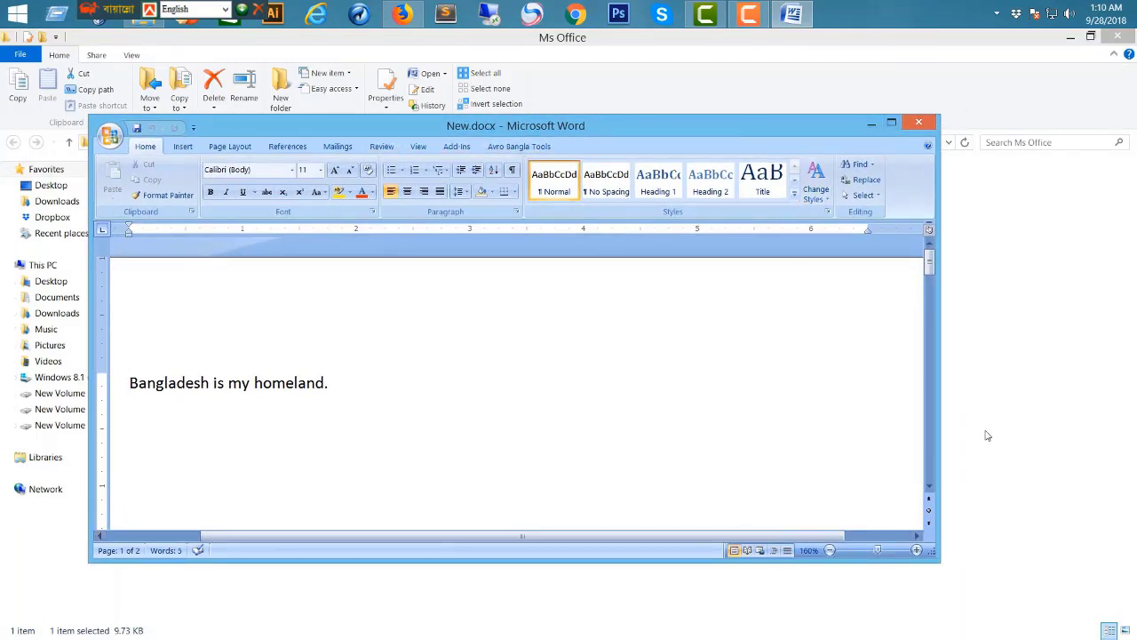
{"action": "left_click", "coordinate": [891, 123]}
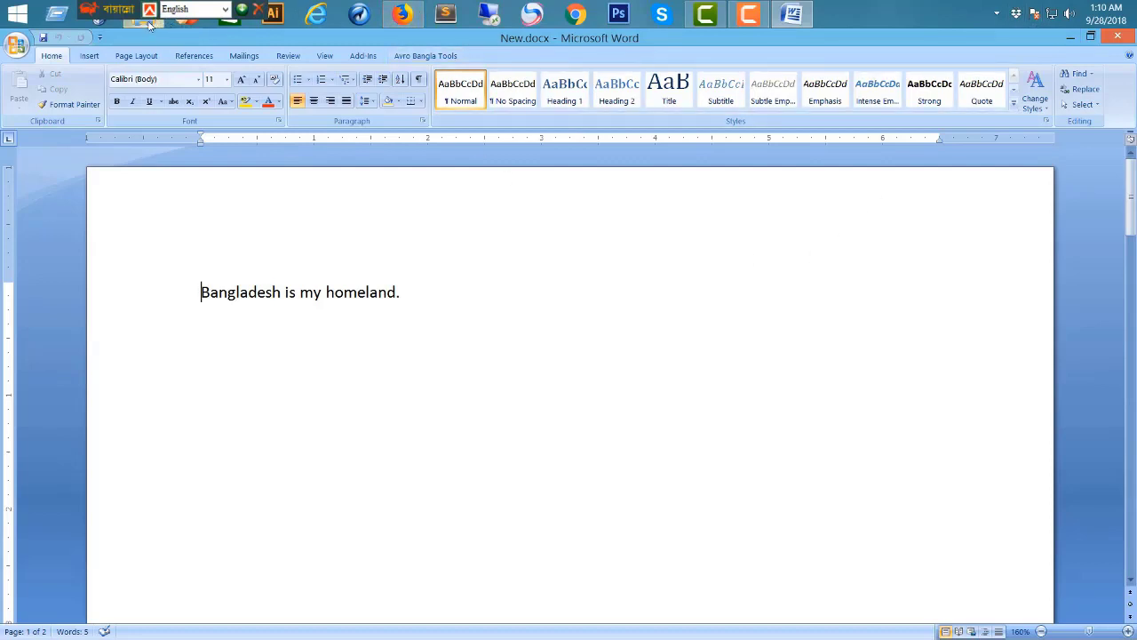
{"action": "mouse_move", "coordinate": [156, 22]}
{"action": "mouse_move", "coordinate": [395, 21]}
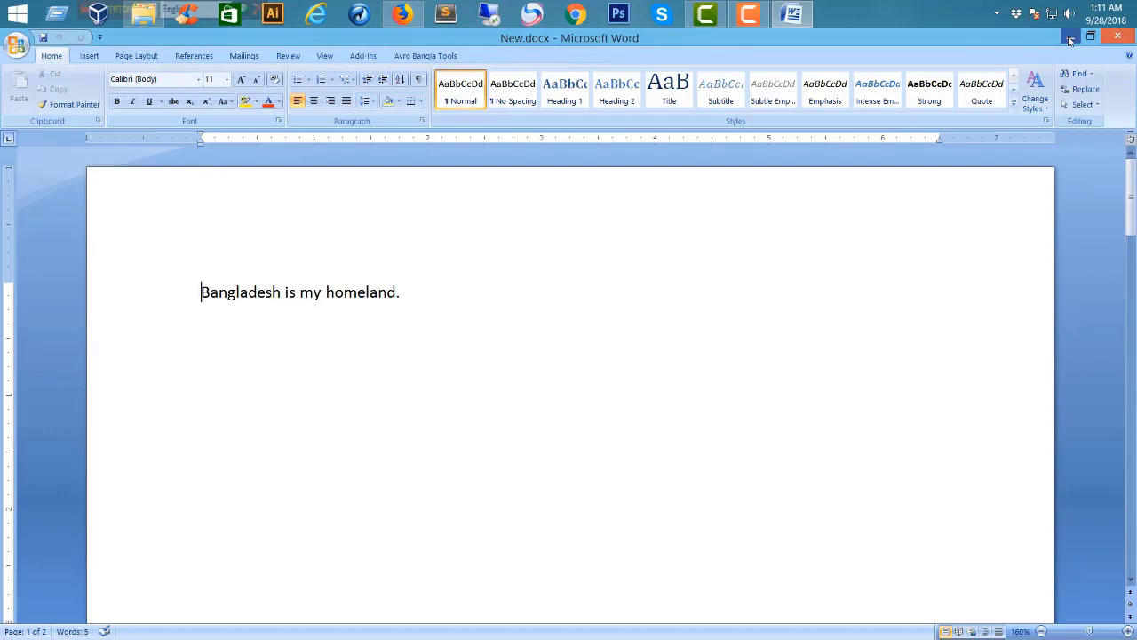
{"action": "left_click", "coordinate": [1070, 38]}
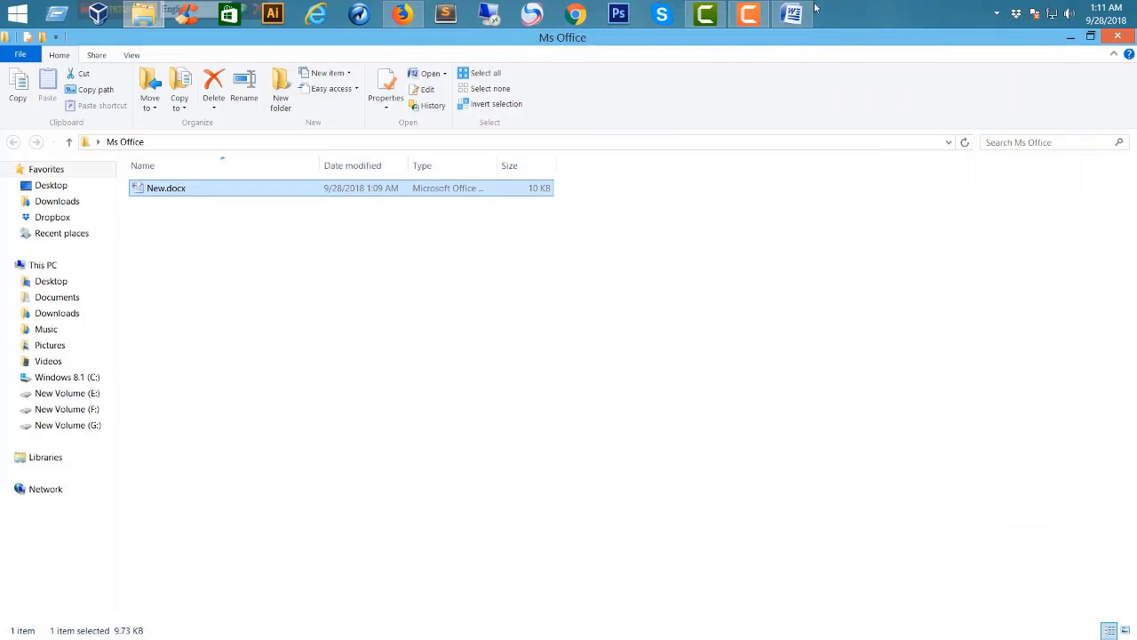
{"action": "mouse_move", "coordinate": [796, 9]}
{"action": "left_click", "coordinate": [795, 20]}
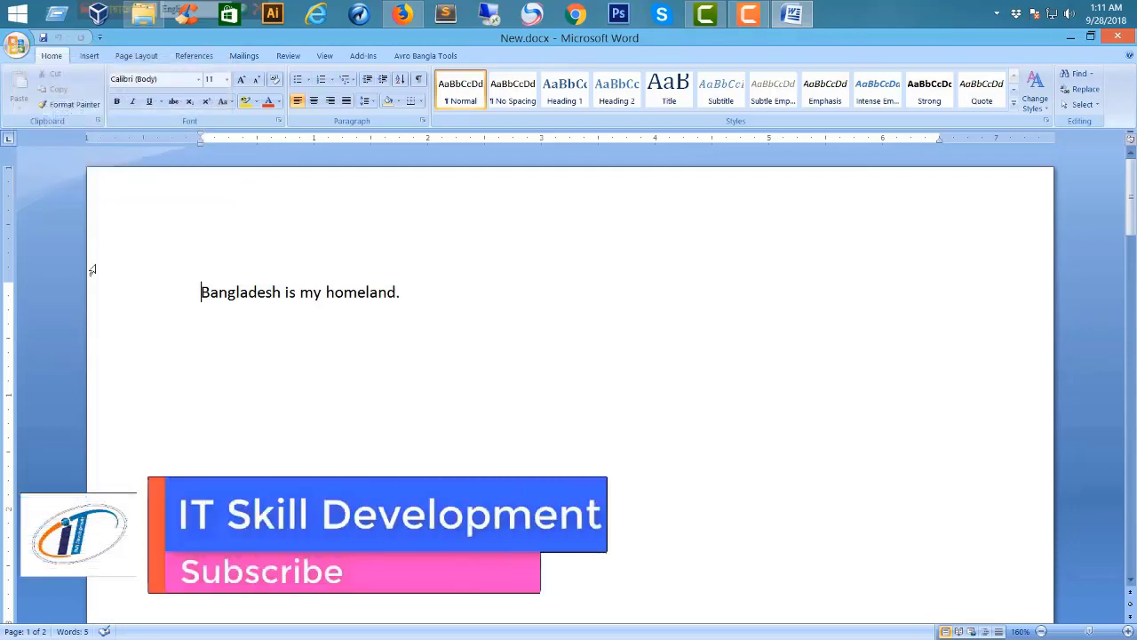
{"action": "left_click_drag", "start_coordinate": [199, 292], "coordinate": [399, 293]}
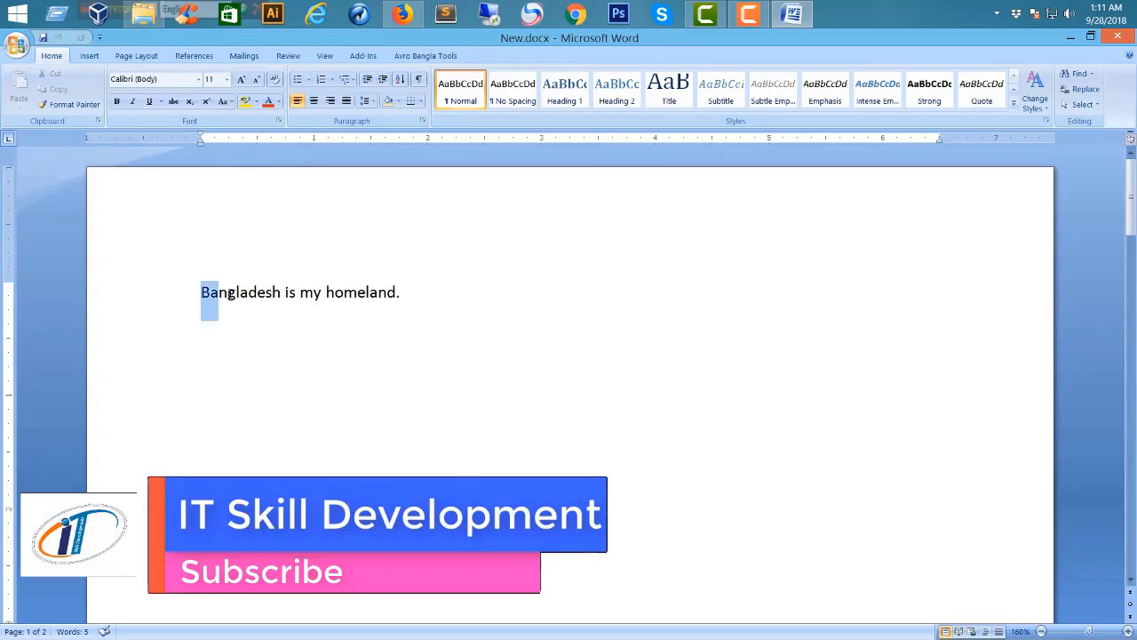
{"action": "left_click", "coordinate": [378, 296]}
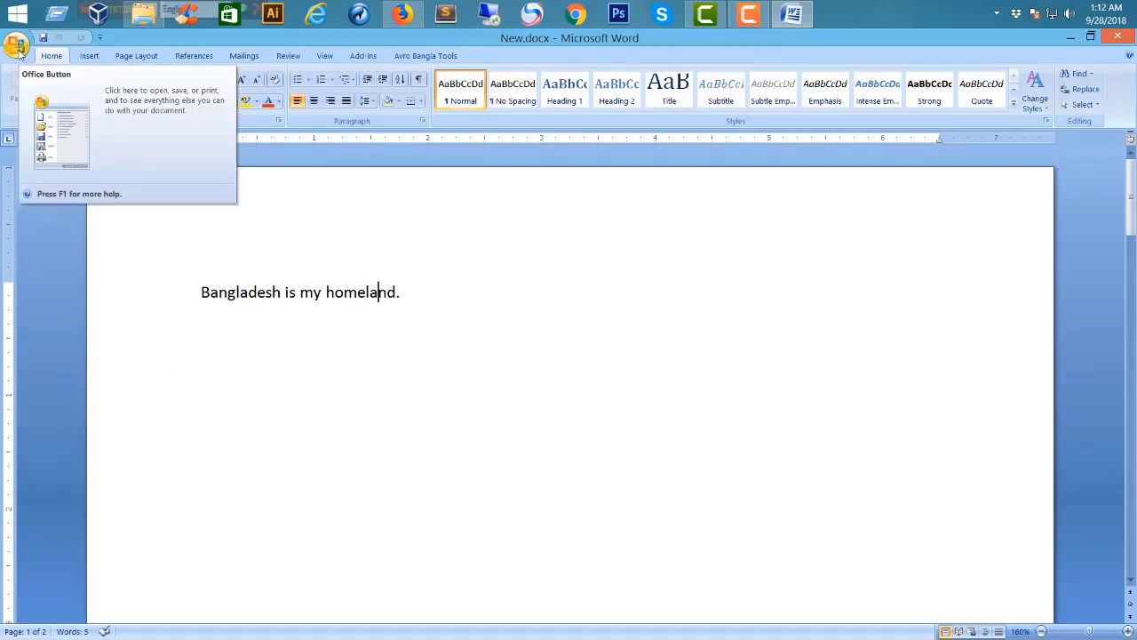
{"action": "left_click", "coordinate": [16, 45]}
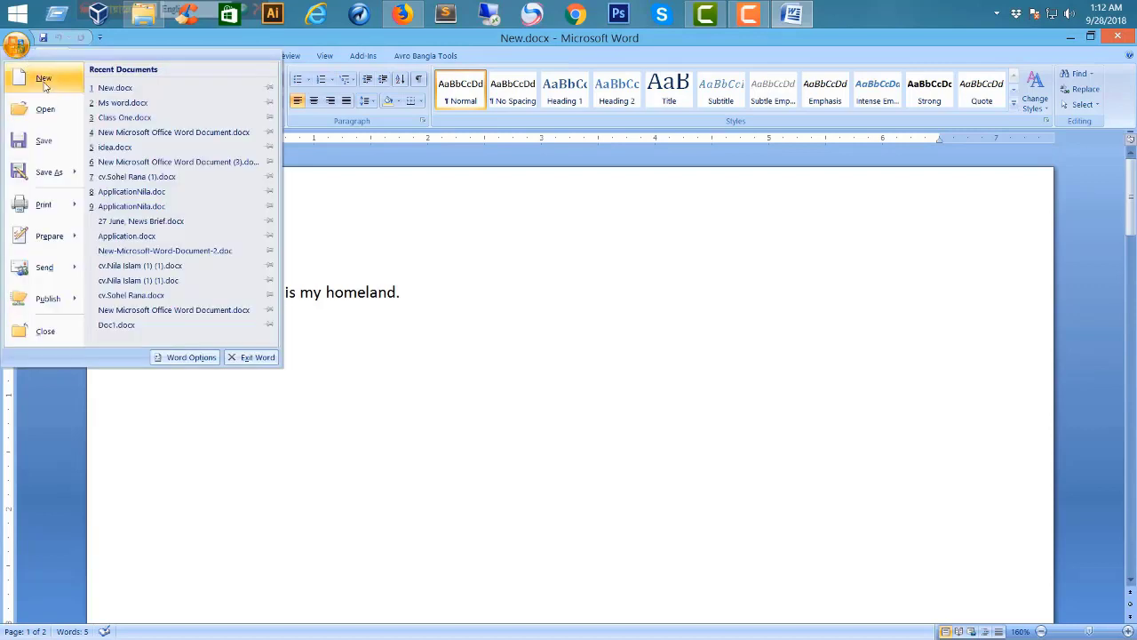
{"action": "left_click", "coordinate": [360, 183]}
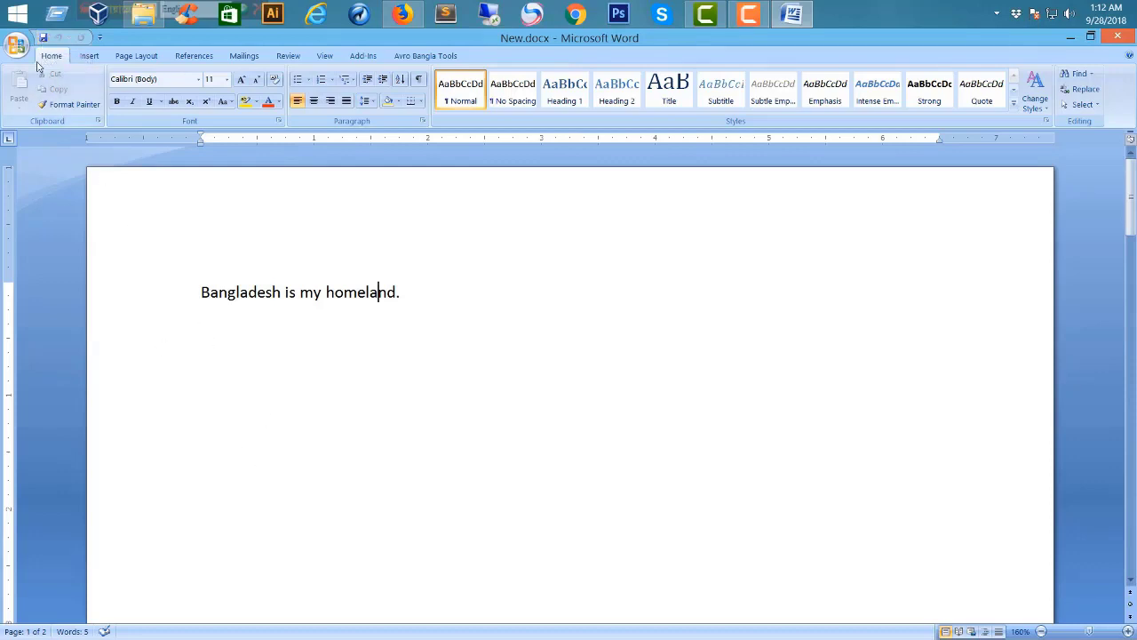
- Save New.docx from the Office Button menu, then again with Ctrl+S
{"action": "left_click", "coordinate": [20, 48]}
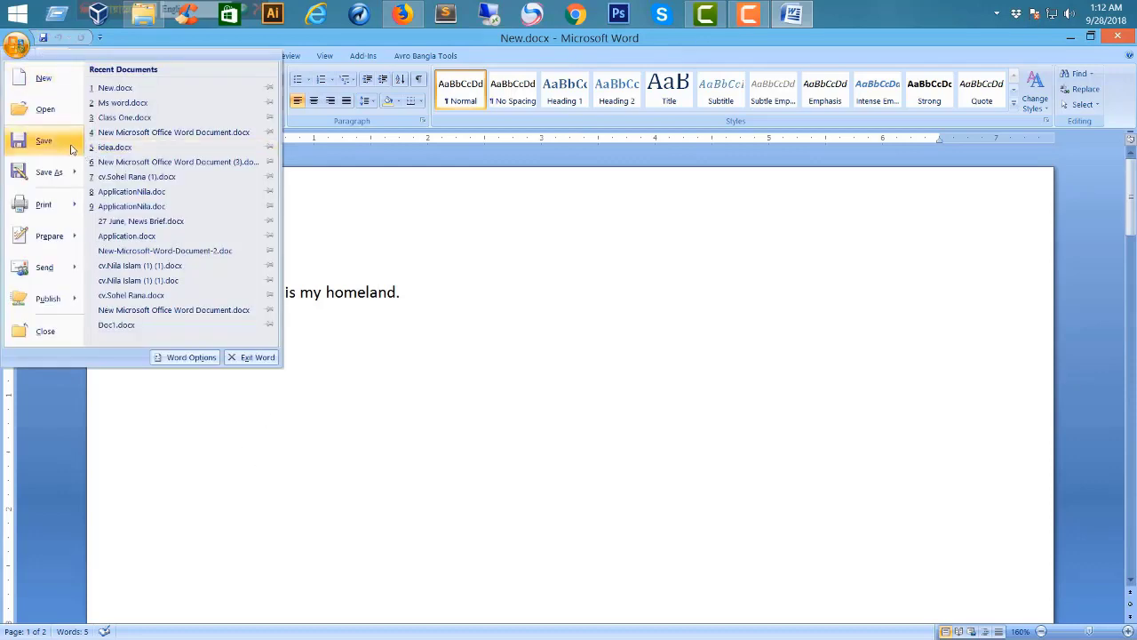
{"action": "left_click", "coordinate": [378, 291]}
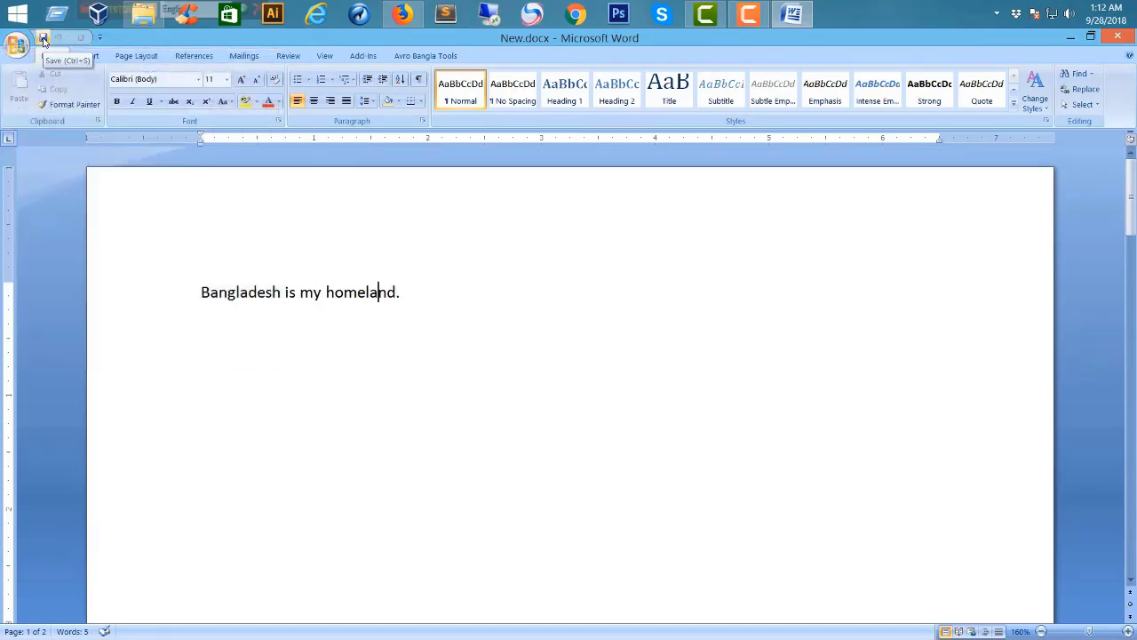
{"action": "key", "text": "ctrl+s"}
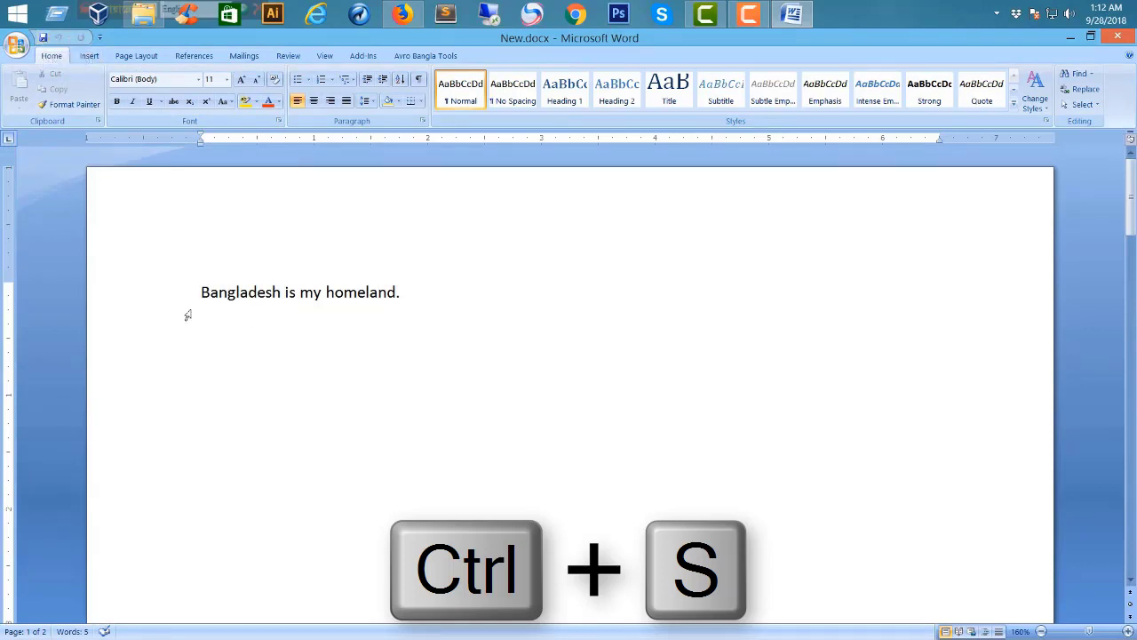
- Select the sentence and then clear the text selection
{"action": "mouse_move", "coordinate": [401, 293]}
{"action": "left_mouse_down"}
{"action": "mouse_move", "coordinate": [240, 295]}
{"action": "mouse_move", "coordinate": [391, 304]}
{"action": "mouse_move", "coordinate": [201, 296]}
{"action": "mouse_move", "coordinate": [409, 302]}
{"action": "left_mouse_up"}
{"action": "left_click", "coordinate": [240, 296]}
{"action": "left_click", "coordinate": [412, 299]}
{"action": "left_click", "coordinate": [217, 299]}
{"action": "left_click", "coordinate": [408, 302]}
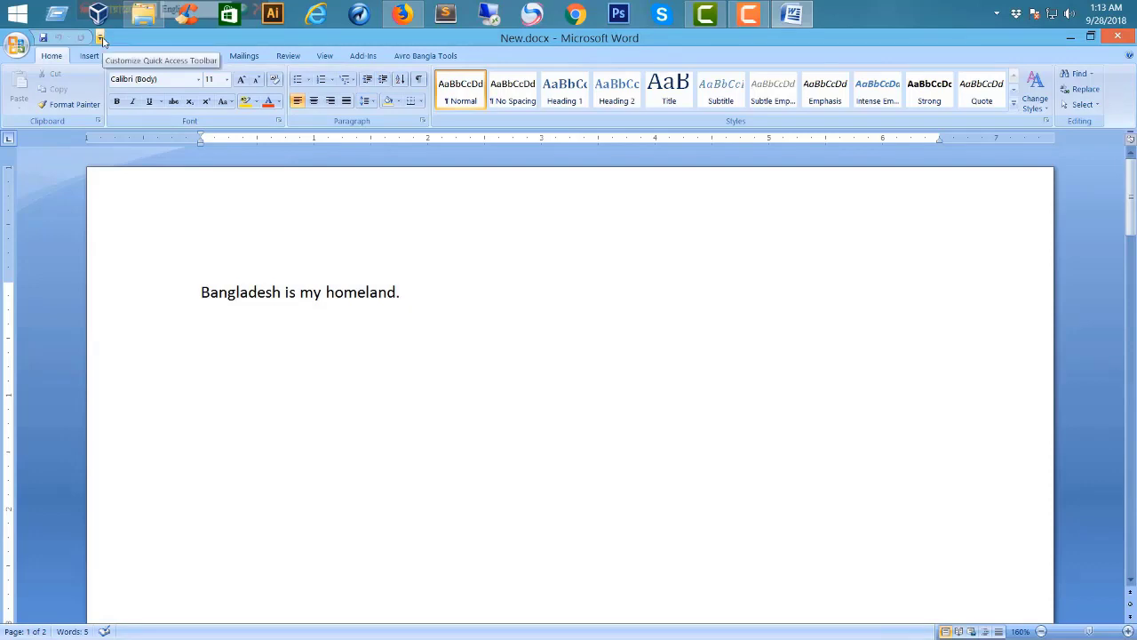
- Add New to the Quick Access Toolbar, and add then remove Open
{"action": "left_click", "coordinate": [103, 39]}
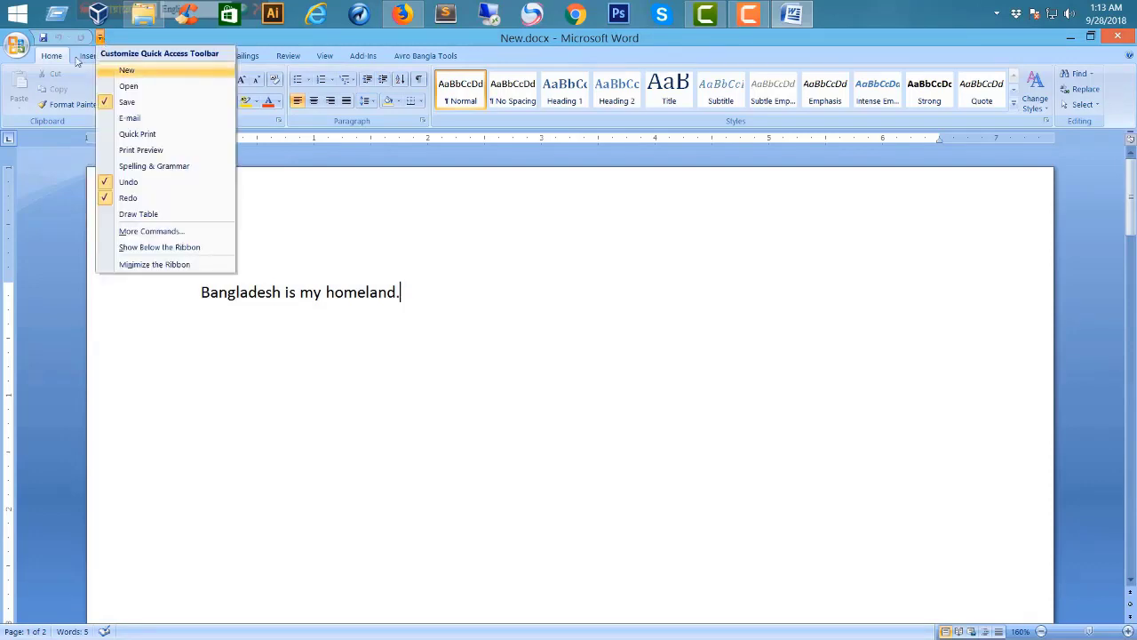
{"action": "left_click", "coordinate": [144, 71]}
{"action": "left_click", "coordinate": [115, 37]}
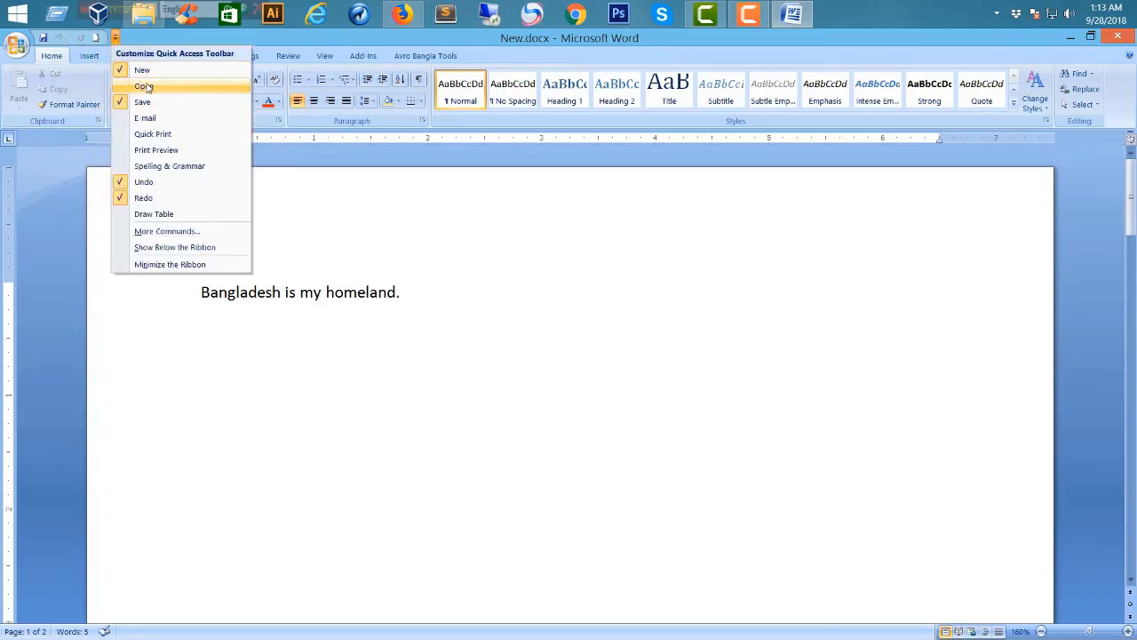
{"action": "left_click", "coordinate": [144, 86]}
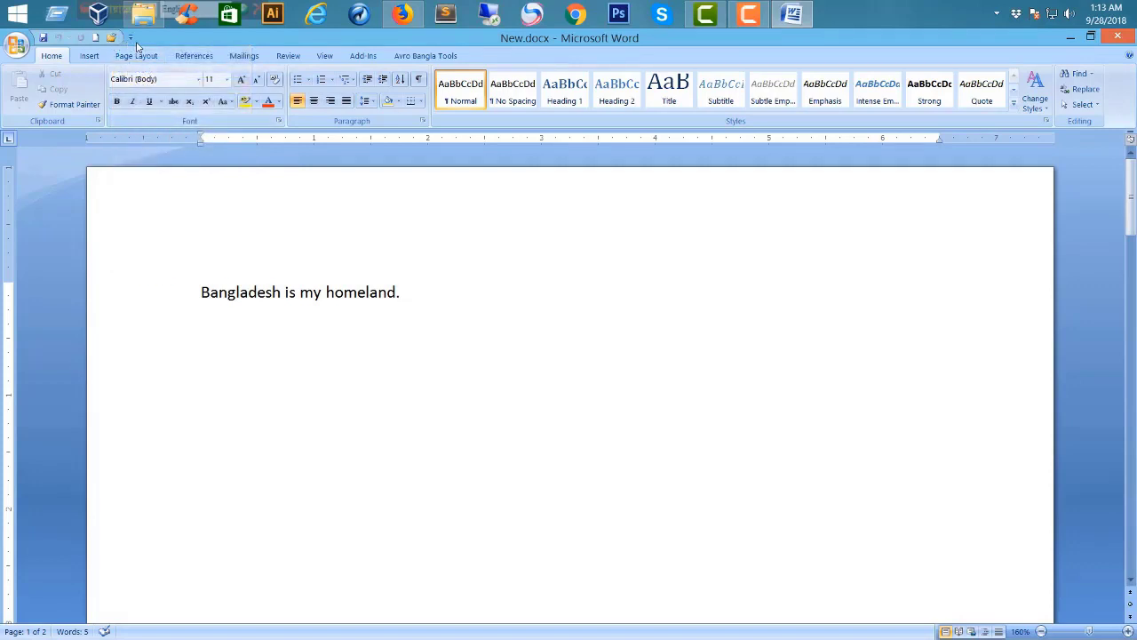
{"action": "left_click", "coordinate": [130, 38]}
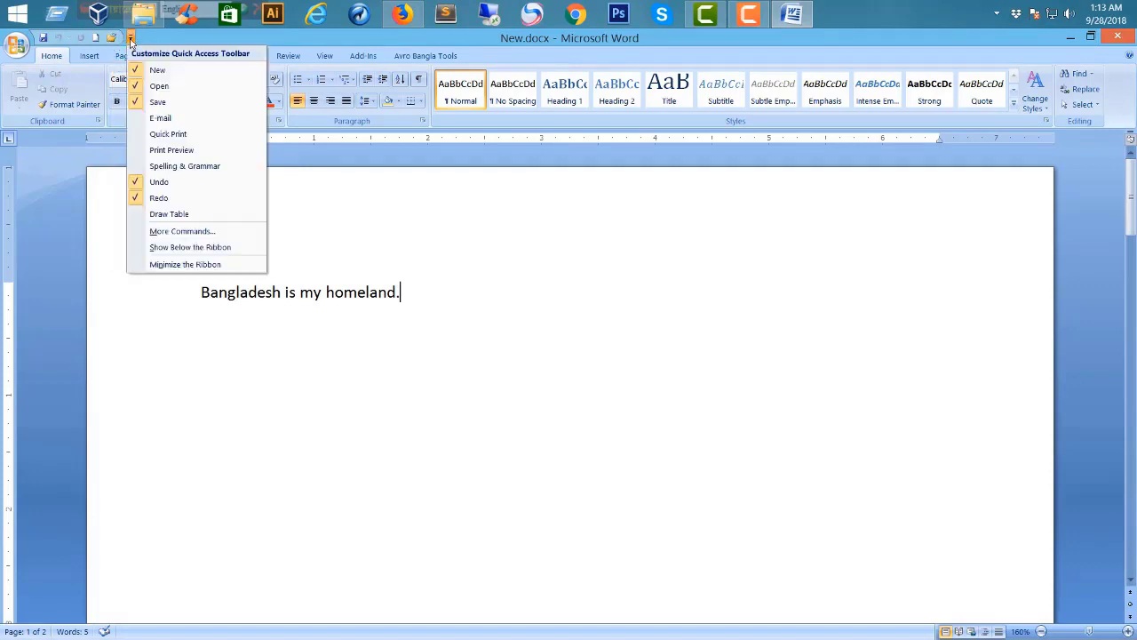
{"action": "left_click", "coordinate": [166, 86]}
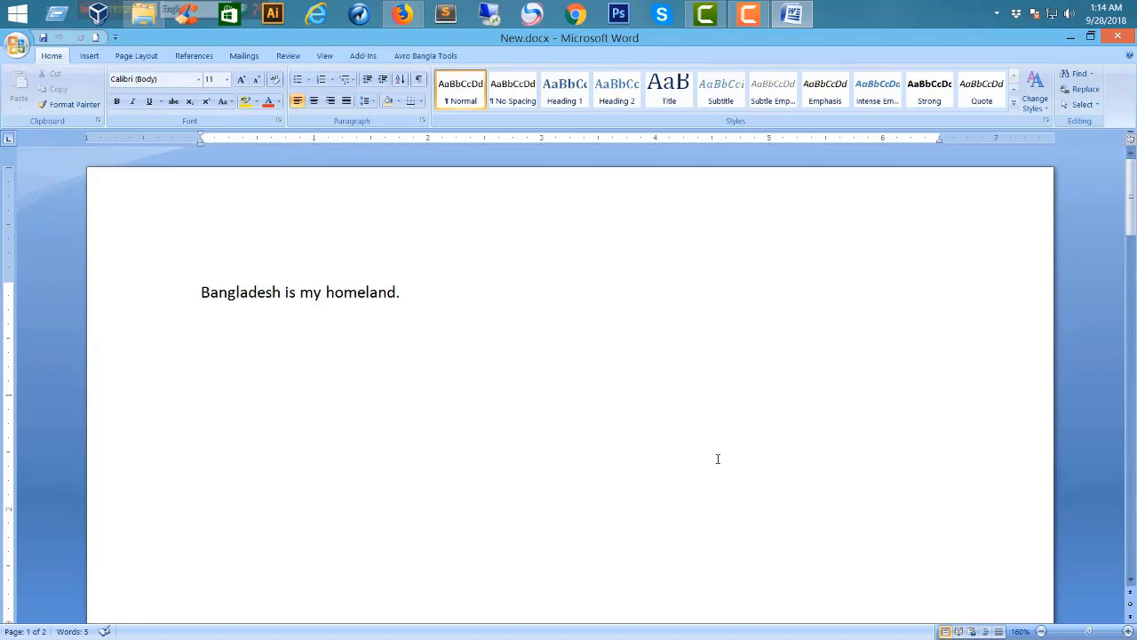
{"action": "type", "text": ";ldslkfjldk"}
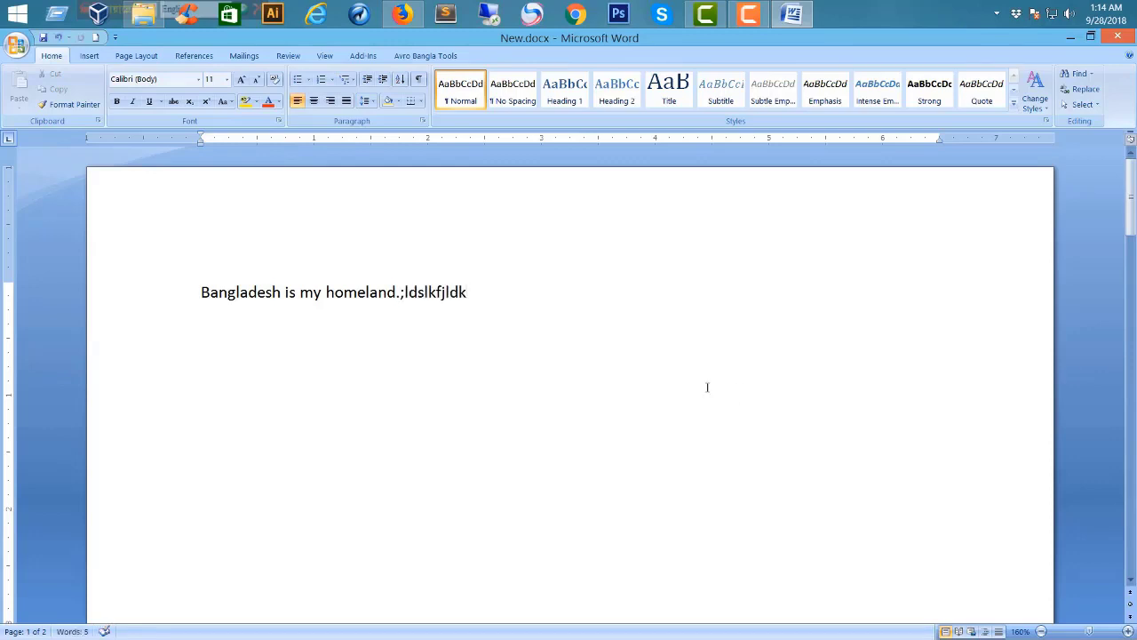
{"action": "left_click", "coordinate": [58, 39]}
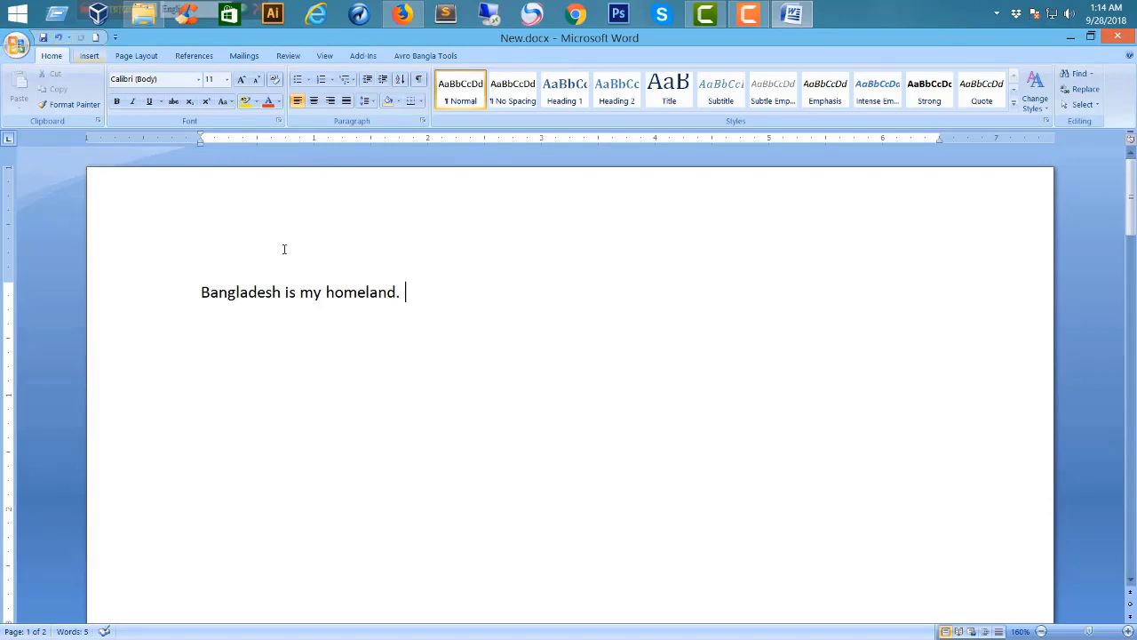
{"action": "type", "text": "hjhg"}
{"action": "type", "text": "gh"}
{"action": "left_click", "coordinate": [57, 38]}
{"action": "key", "text": "ctrl+y"}
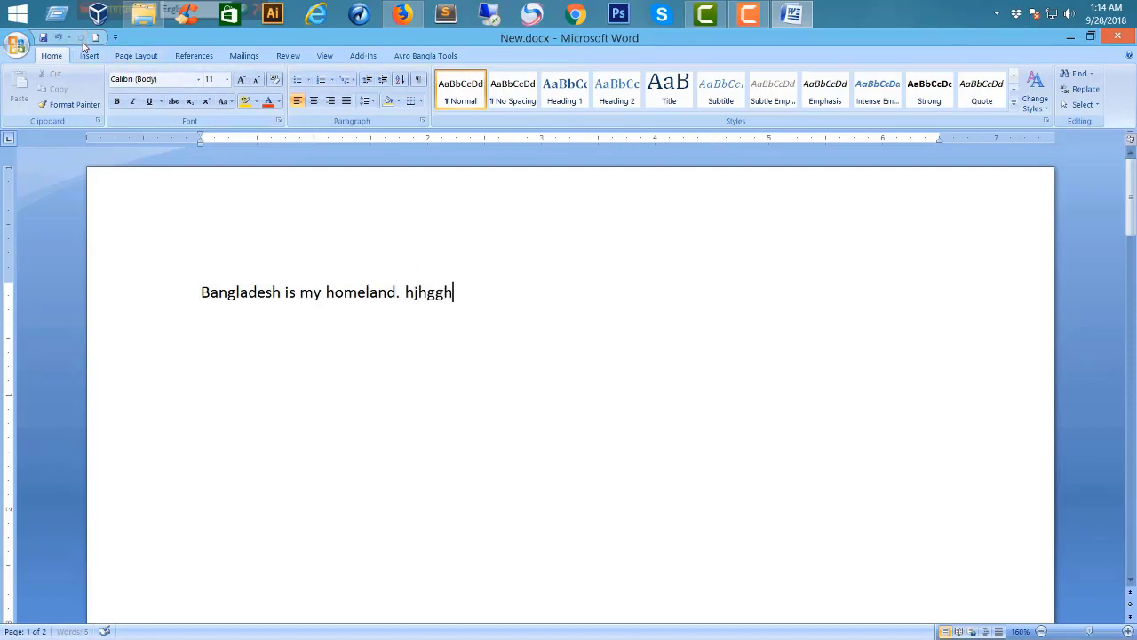
{"action": "left_click_drag", "start_coordinate": [477, 292], "coordinate": [406, 292]}
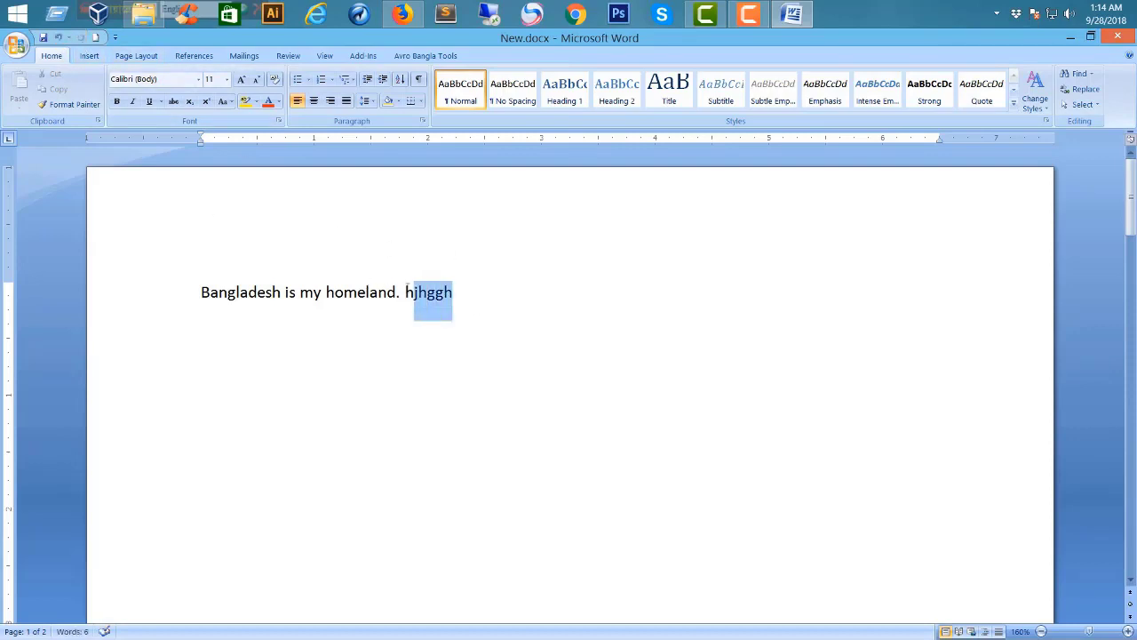
{"action": "key", "text": "Delete"}
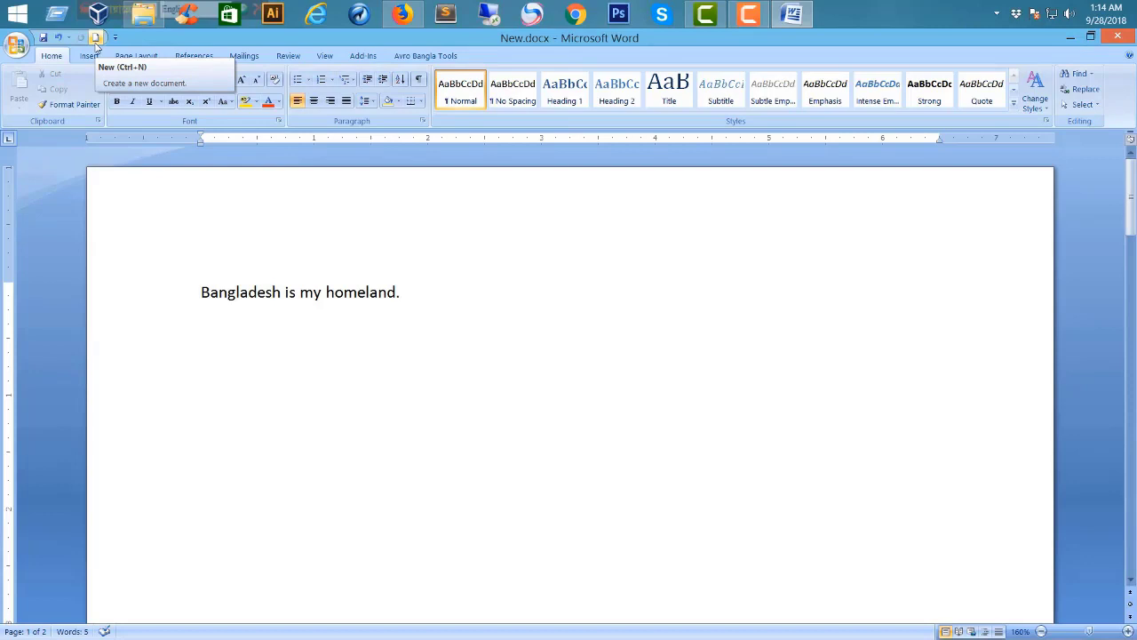
{"action": "left_click", "coordinate": [1071, 38]}
{"action": "right_click", "coordinate": [303, 324]}
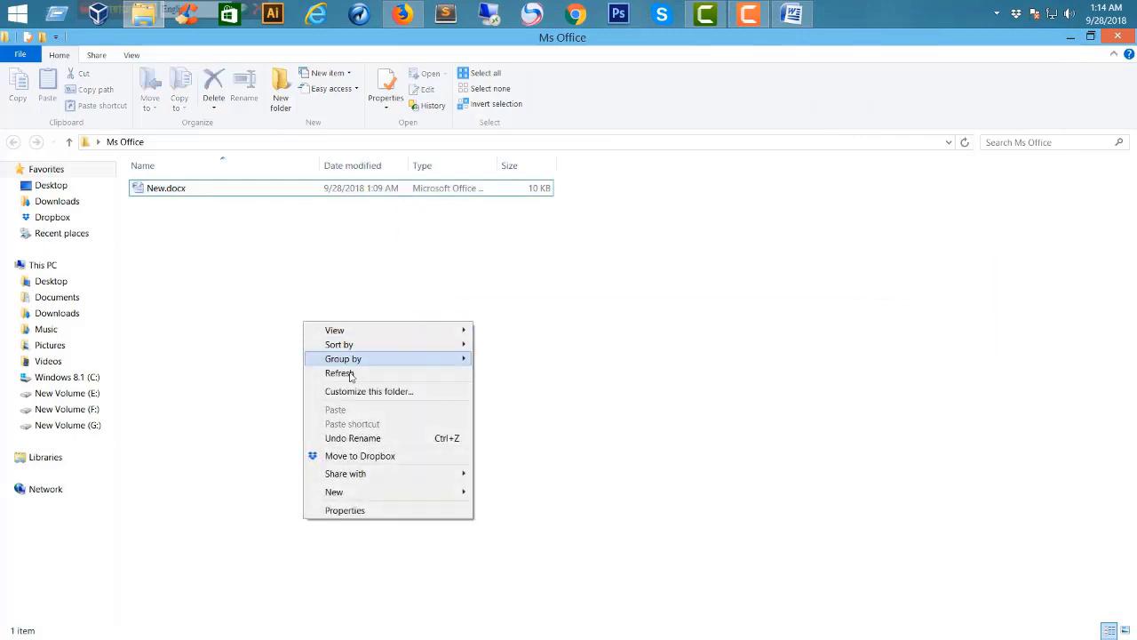
{"action": "mouse_move", "coordinate": [355, 475]}
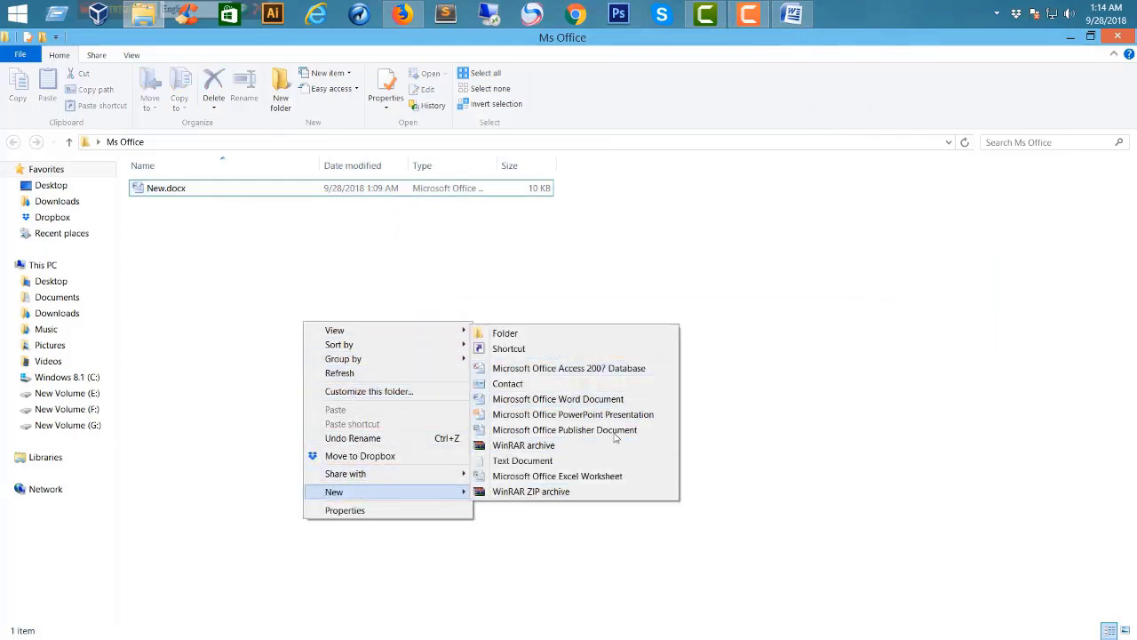
{"action": "left_click", "coordinate": [630, 268]}
{"action": "left_click", "coordinate": [792, 13]}
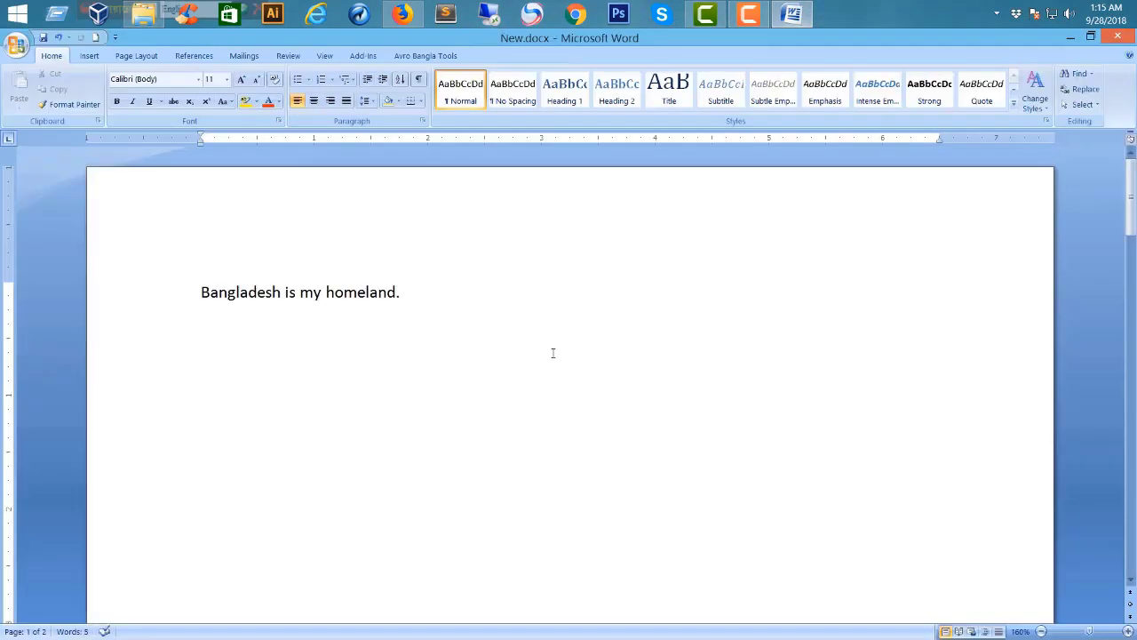
- Create a blank Document1 from the toolbar, minimise it, and return to New.docx
{"action": "left_click", "coordinate": [95, 37]}
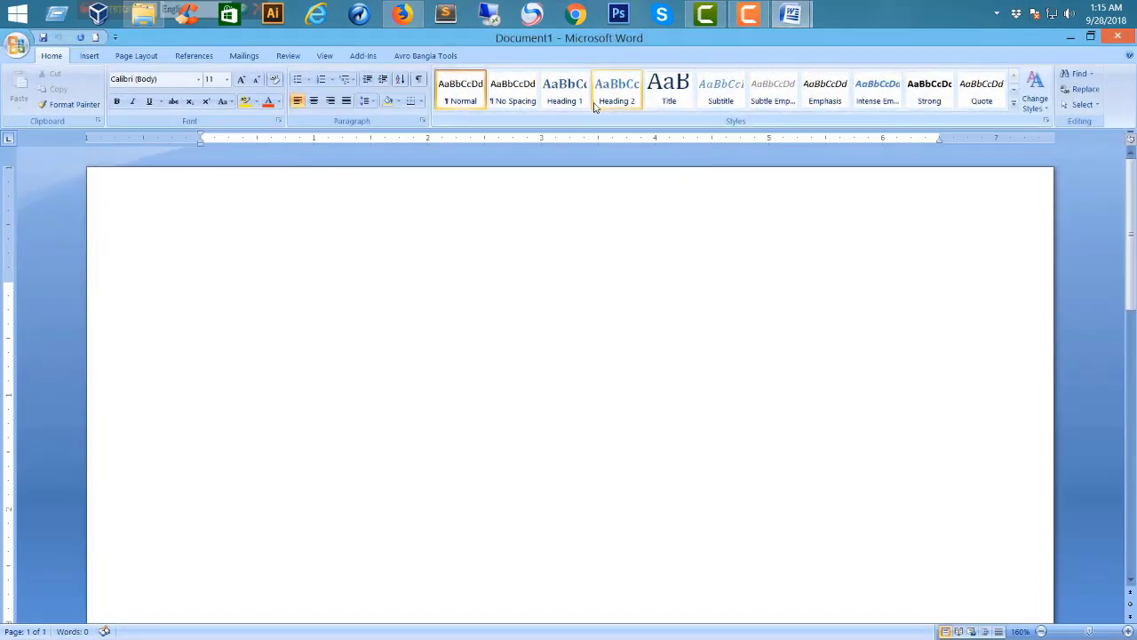
{"action": "left_click", "coordinate": [1070, 41]}
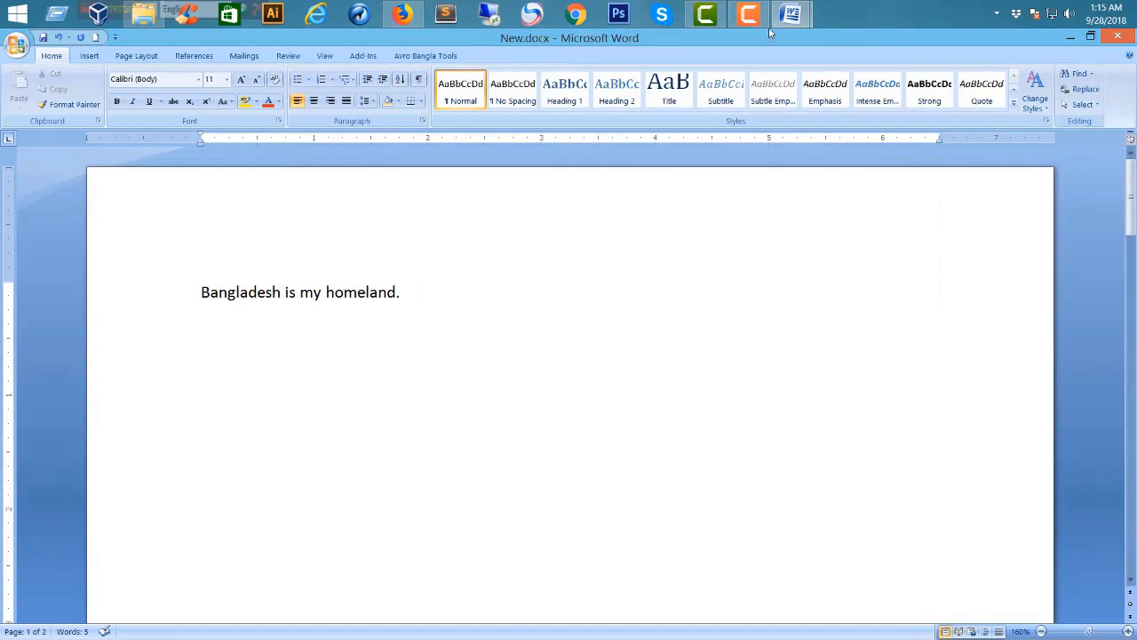
{"action": "mouse_move", "coordinate": [788, 22]}
{"action": "left_click", "coordinate": [882, 105]}
{"action": "left_click", "coordinate": [114, 37]}
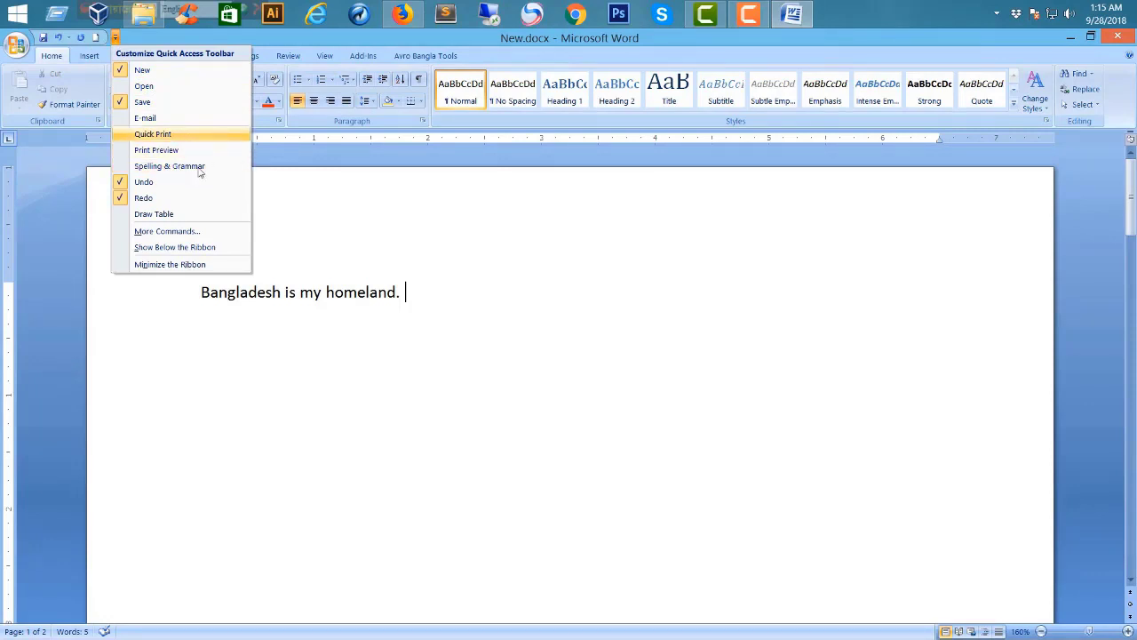
{"action": "left_click", "coordinate": [422, 294]}
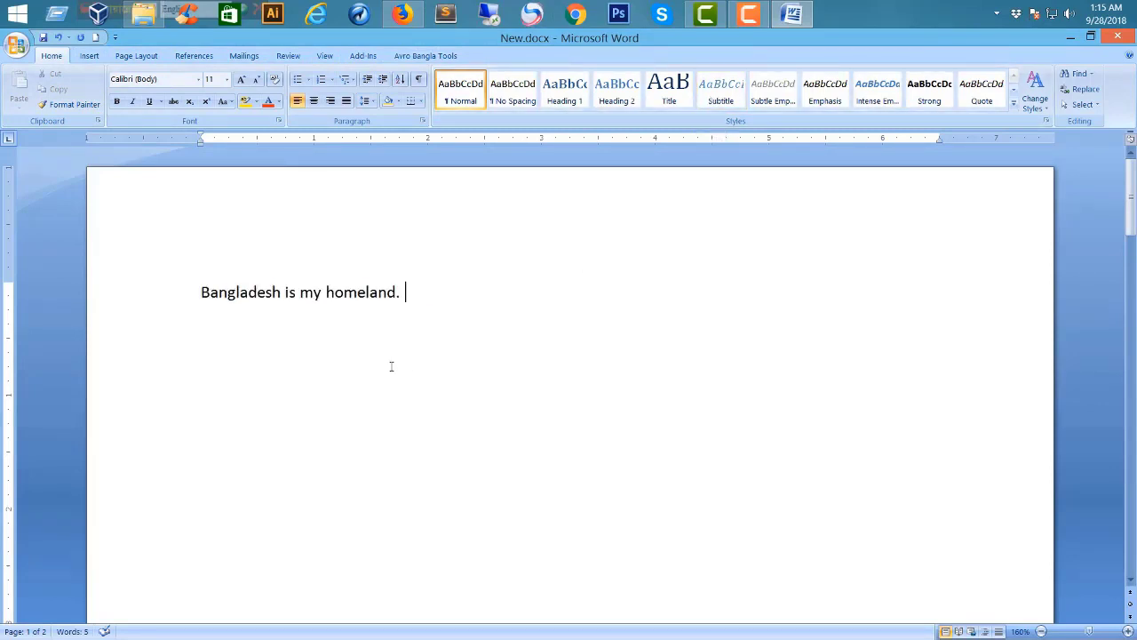
{"action": "mouse_move", "coordinate": [409, 298]}
{"action": "left_mouse_down"}
{"action": "mouse_move", "coordinate": [211, 306]}
{"action": "mouse_move", "coordinate": [413, 298]}
{"action": "mouse_move", "coordinate": [228, 294]}
{"action": "mouse_move", "coordinate": [406, 301]}
{"action": "left_mouse_up"}
{"action": "left_click", "coordinate": [408, 298]}
{"action": "left_click", "coordinate": [227, 294]}
{"action": "left_click", "coordinate": [401, 301]}
{"action": "left_click_drag", "start_coordinate": [402, 300], "coordinate": [240, 299]}
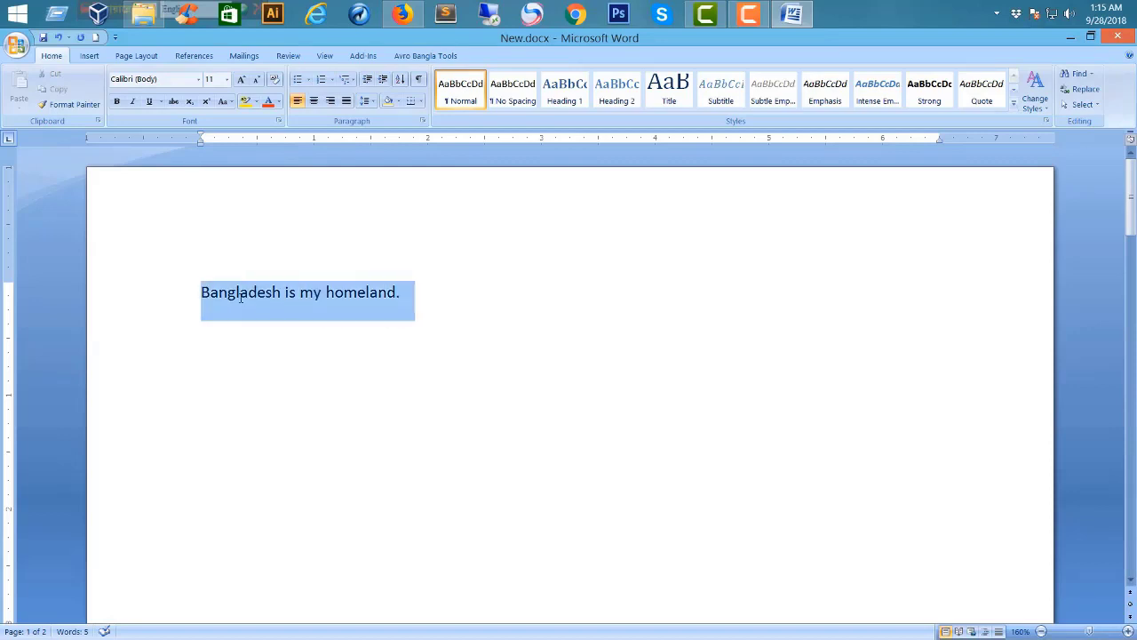